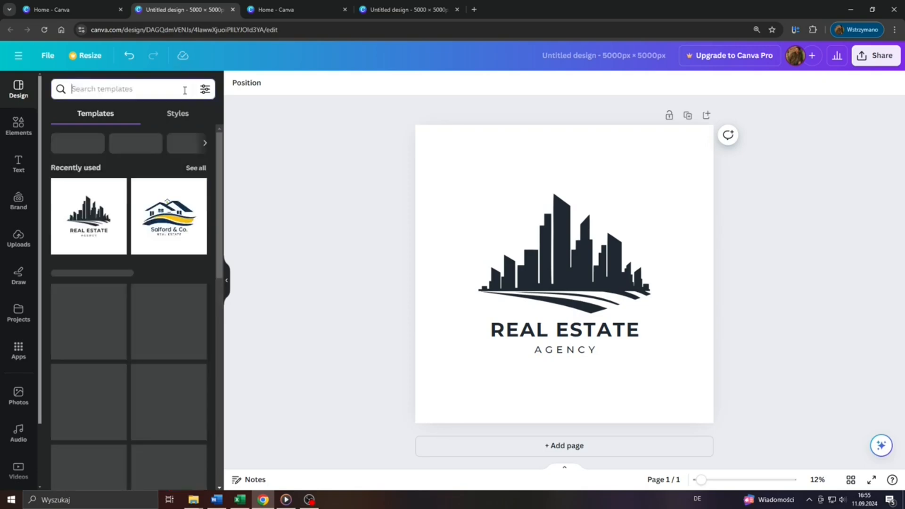
- Delete the Real Estate Agency logo artwork from the page to leave it blank
left_click_drag(349, 215, 731, 427)
key("Delete")
- Create a new custom-size design of 5000 × 5000 px from the Canva home page
left_click(71, 10)
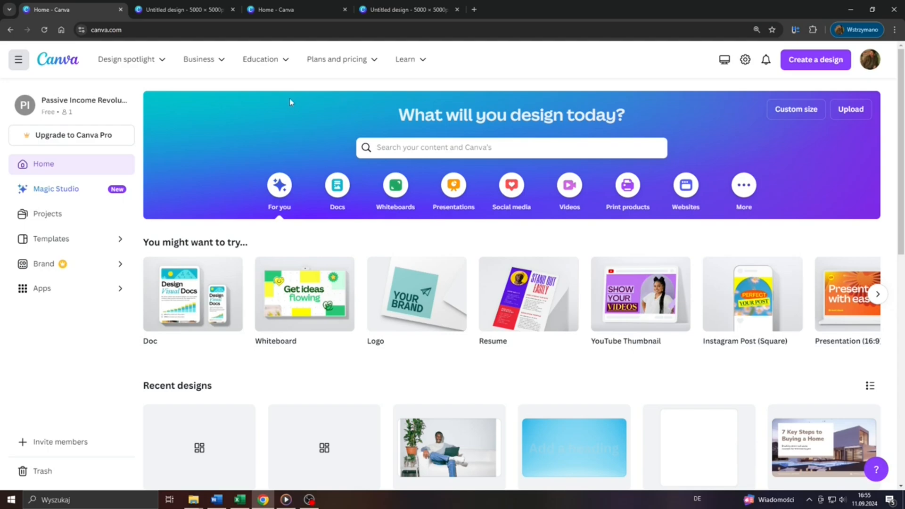
left_click(811, 67)
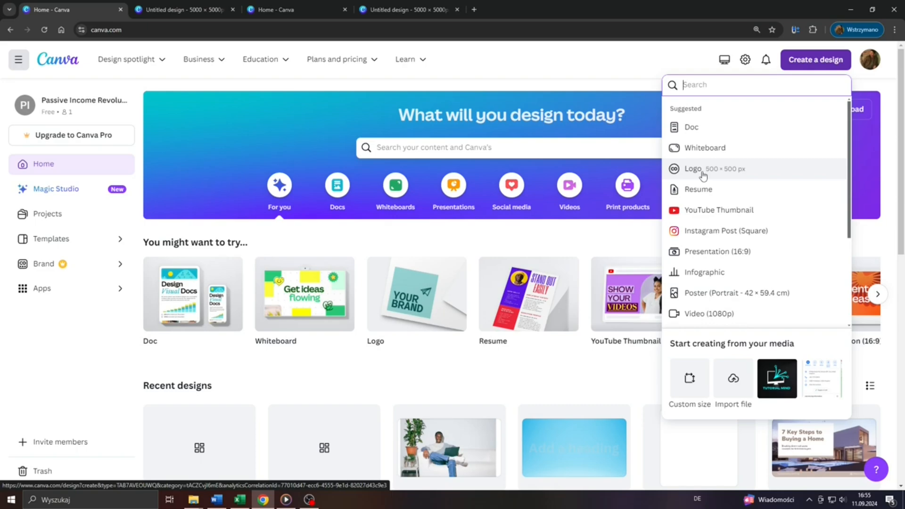
left_click(690, 378)
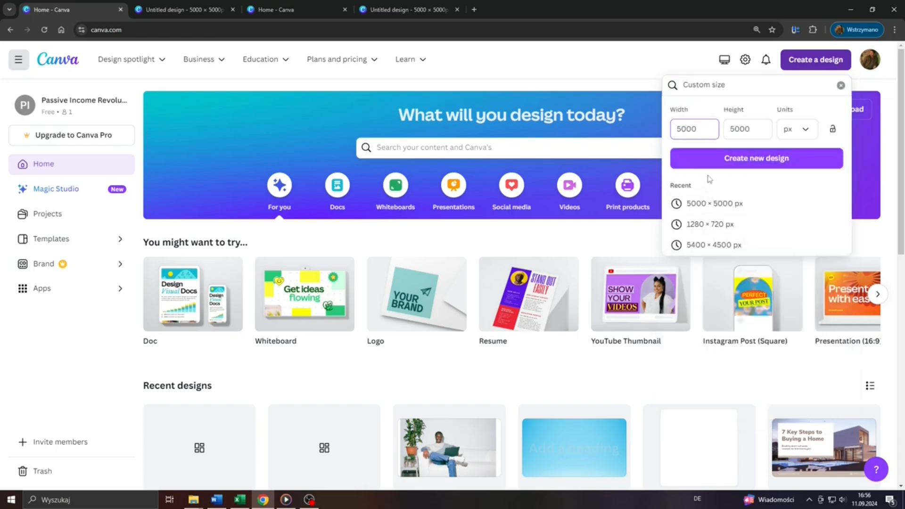
double_click(710, 127)
double_click(740, 128)
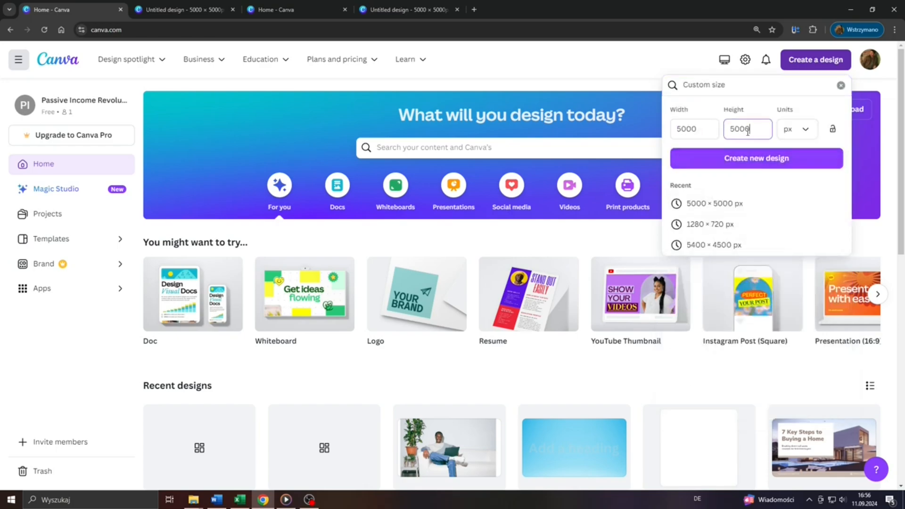
double_click(700, 128)
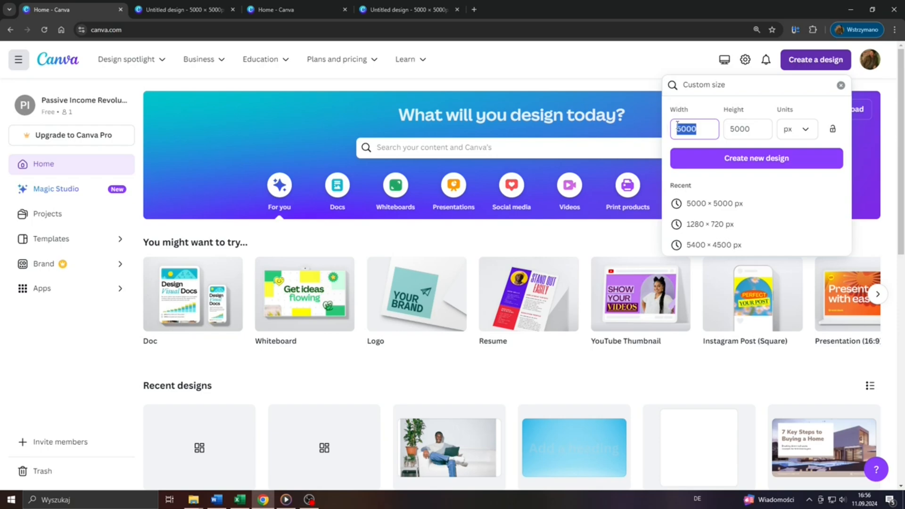
double_click(740, 128)
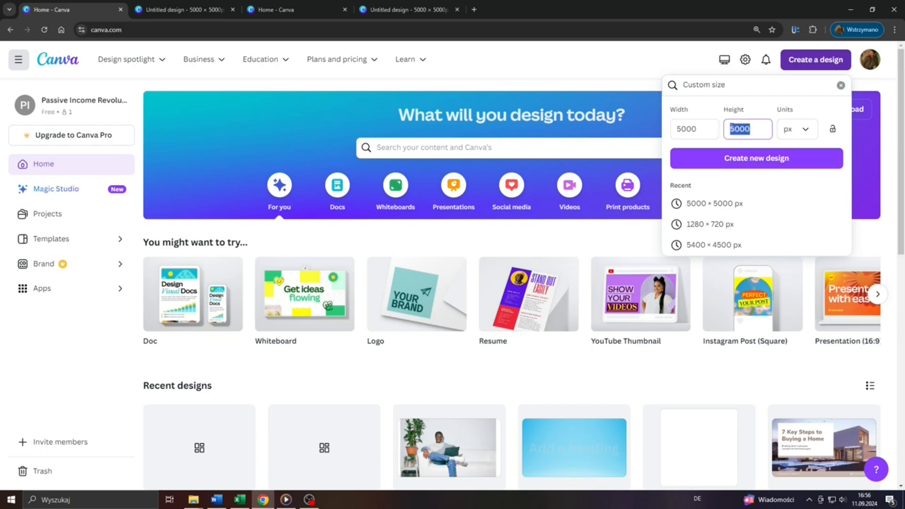
left_click(736, 159)
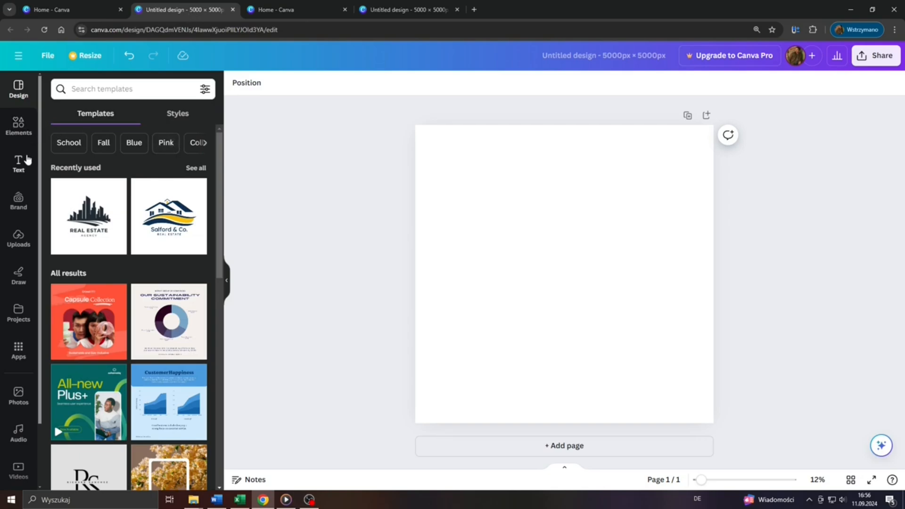
- Look through the available elements and the text styles and font combinations
left_click(18, 125)
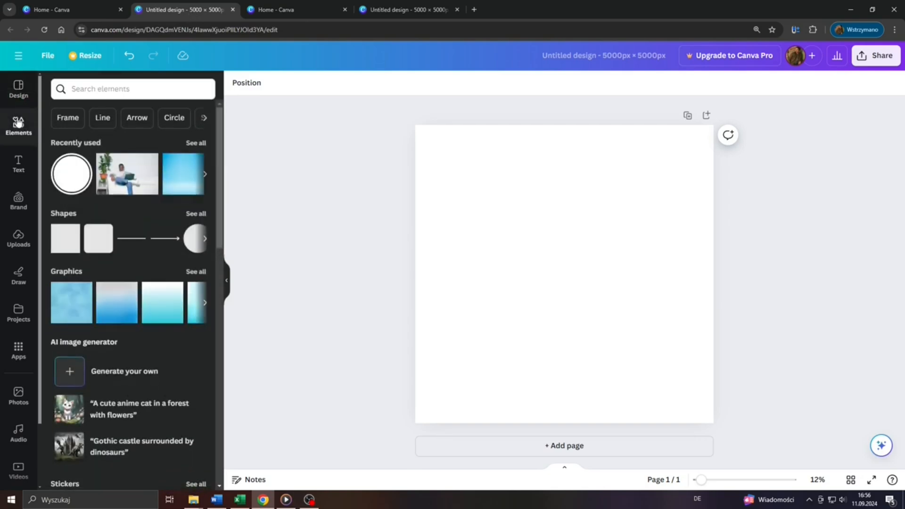
left_click(21, 161)
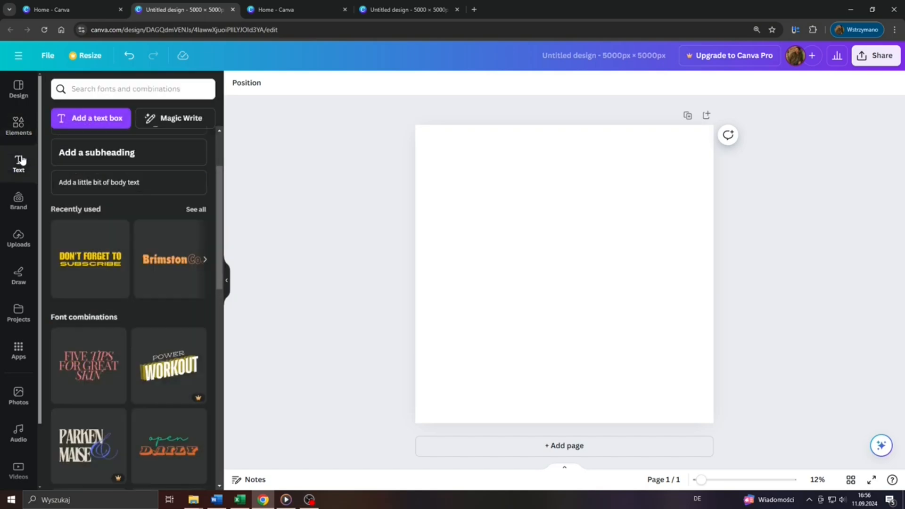
left_click(17, 124)
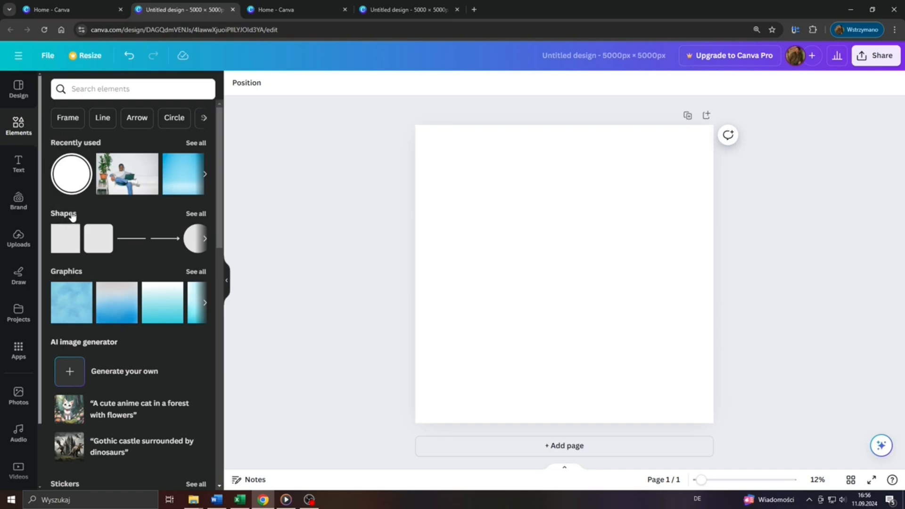
scroll(72, 216, "down", 5)
left_click(21, 168)
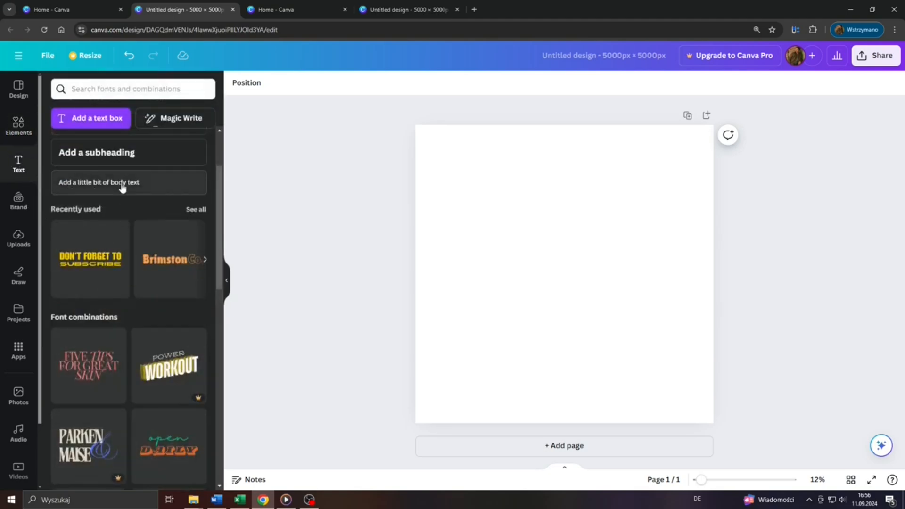
scroll(94, 264, "down", 9)
scroll(104, 288, "up", 10)
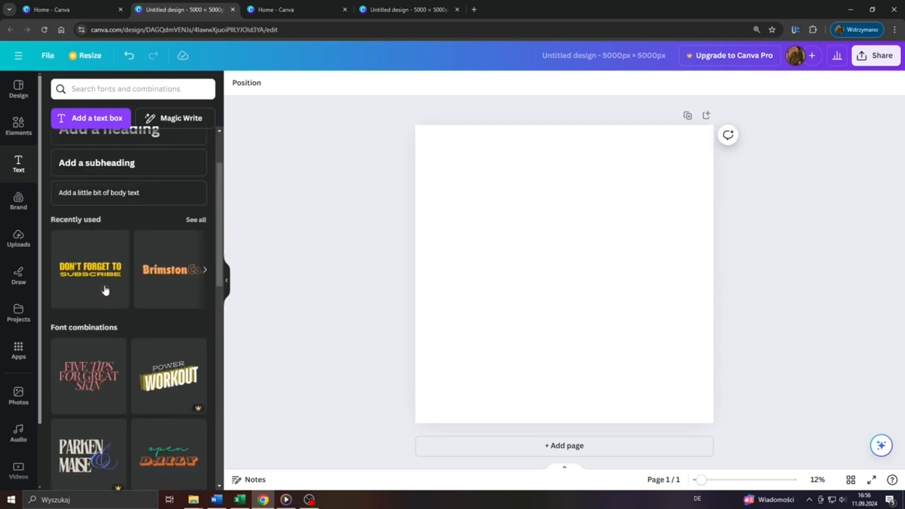
- Find circle graphics among the elements and add the ring with a dotted inner circle to the page
left_click(19, 124)
scroll(111, 224, "up", 4)
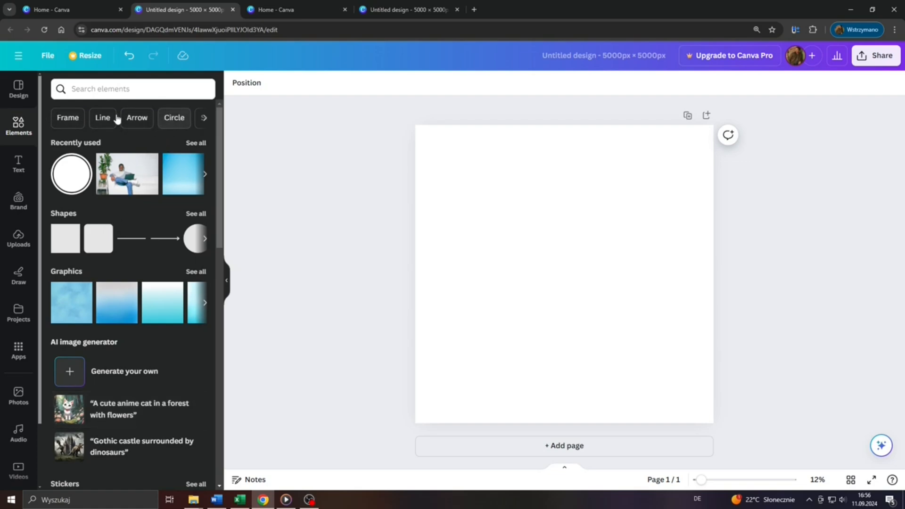
left_click(171, 118)
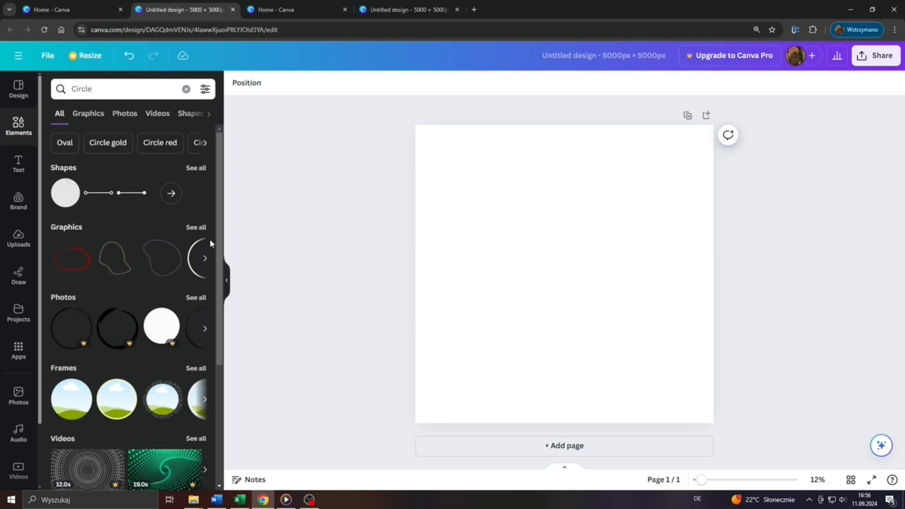
left_click(198, 228)
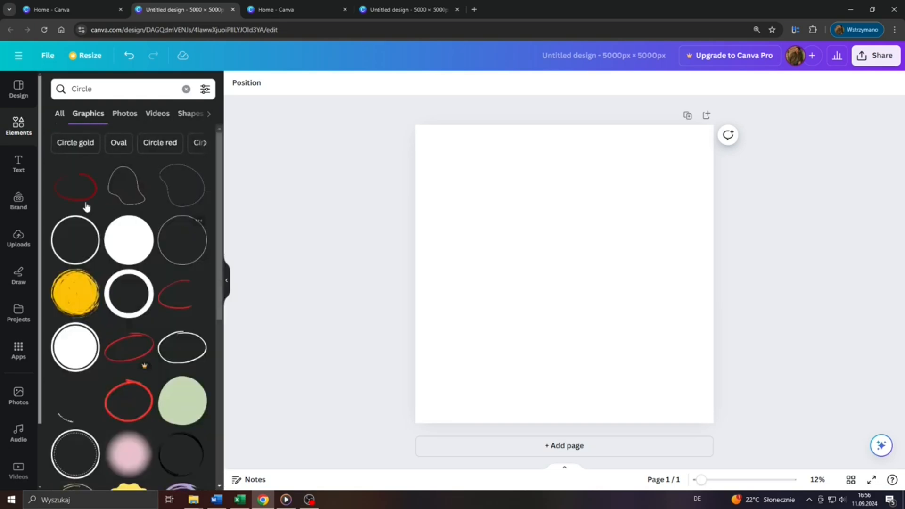
scroll(99, 226, "down", 2)
scroll(98, 227, "down", 2)
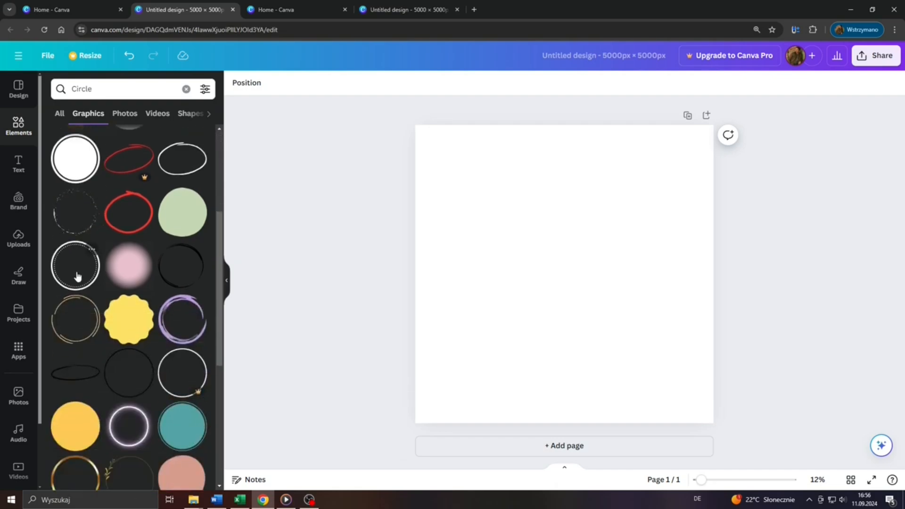
scroll(78, 277, "down", 4)
scroll(75, 277, "up", 4)
left_click(78, 262)
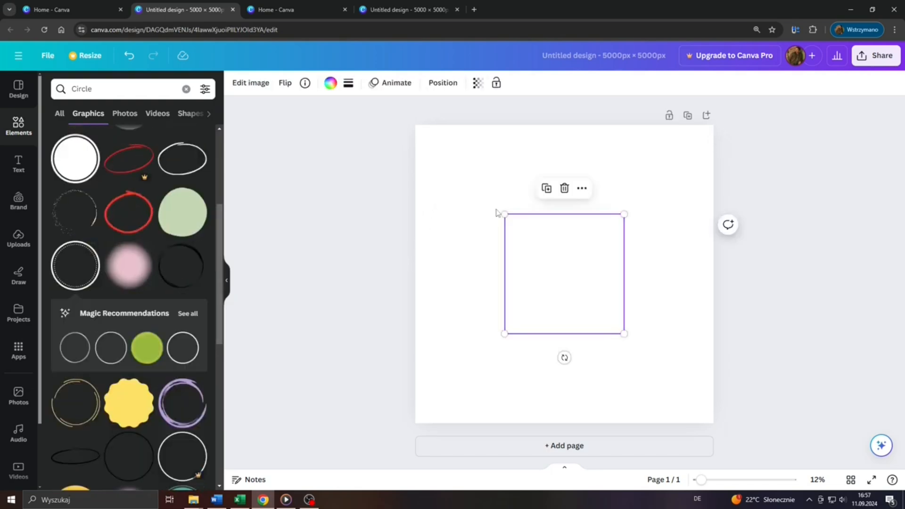
- Enlarge the dotted ring graphic until it covers most of the page and color it black
left_click_drag(504, 213, 470, 180)
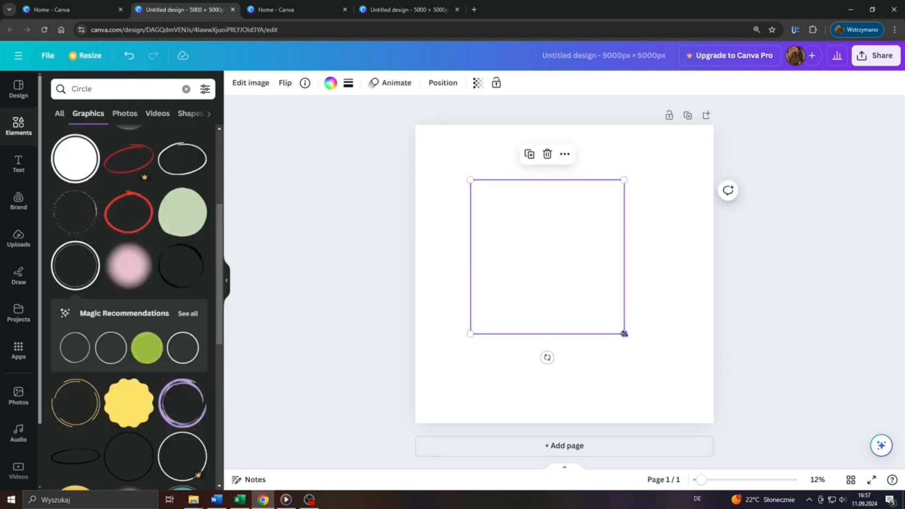
left_click_drag(623, 334, 668, 359)
left_click(330, 83)
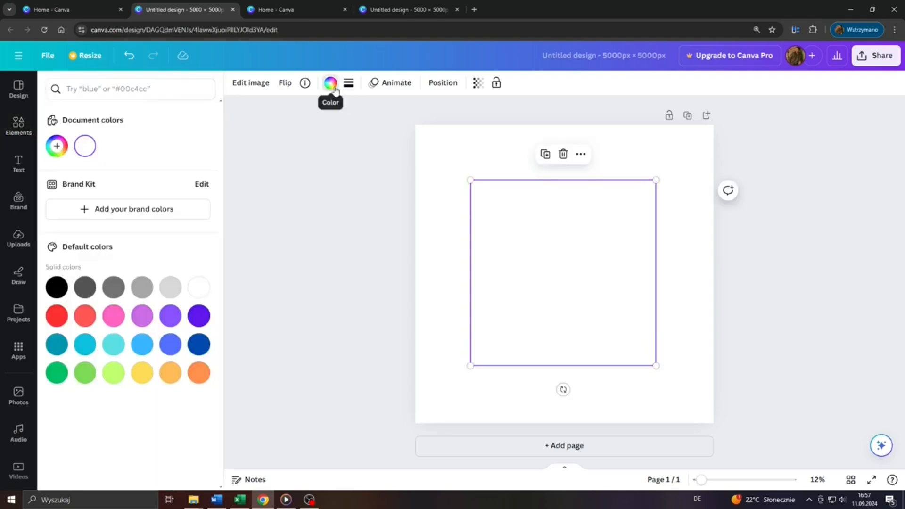
left_click(61, 289)
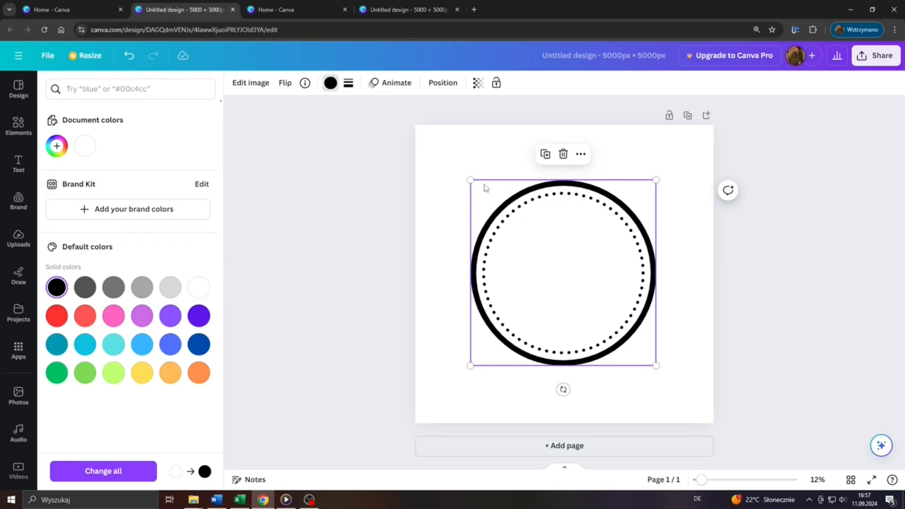
left_click_drag(470, 180, 456, 166)
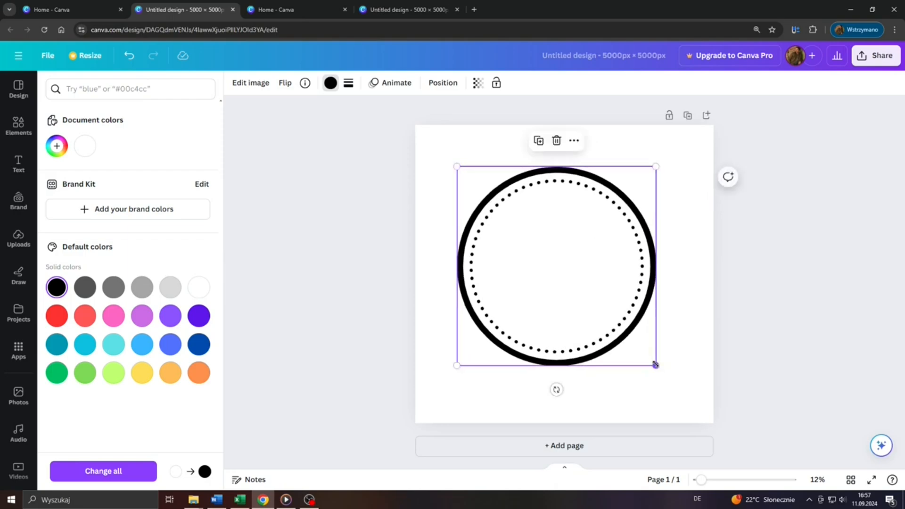
left_click_drag(656, 365, 663, 373)
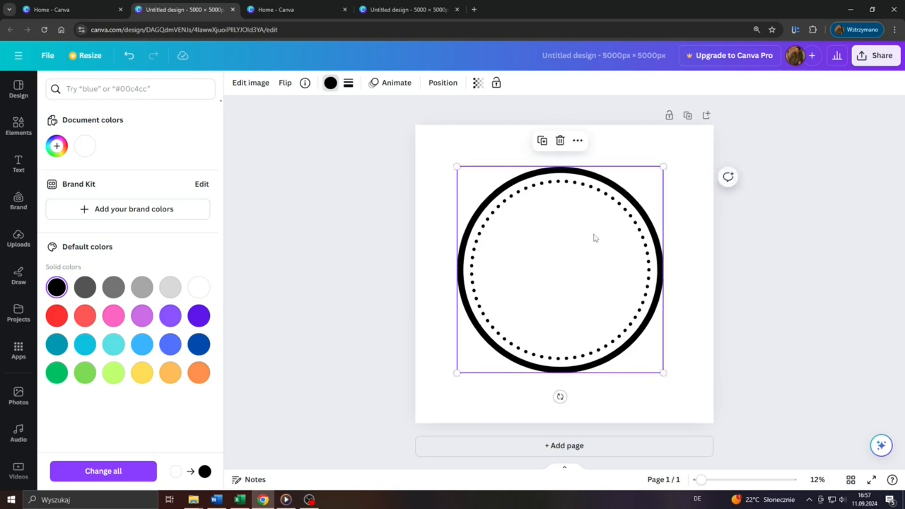
- Apply the Hazel filter from the Soft group to the ring graphic
left_click(250, 83)
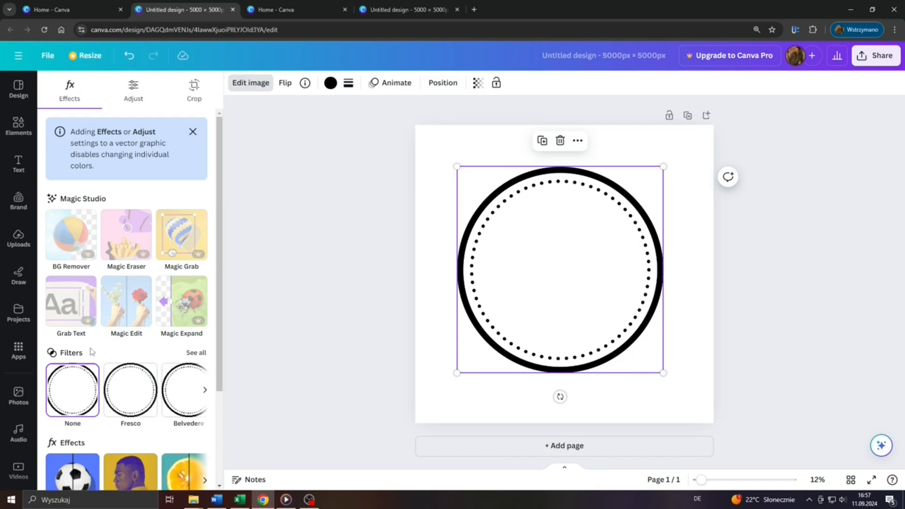
left_click(200, 355)
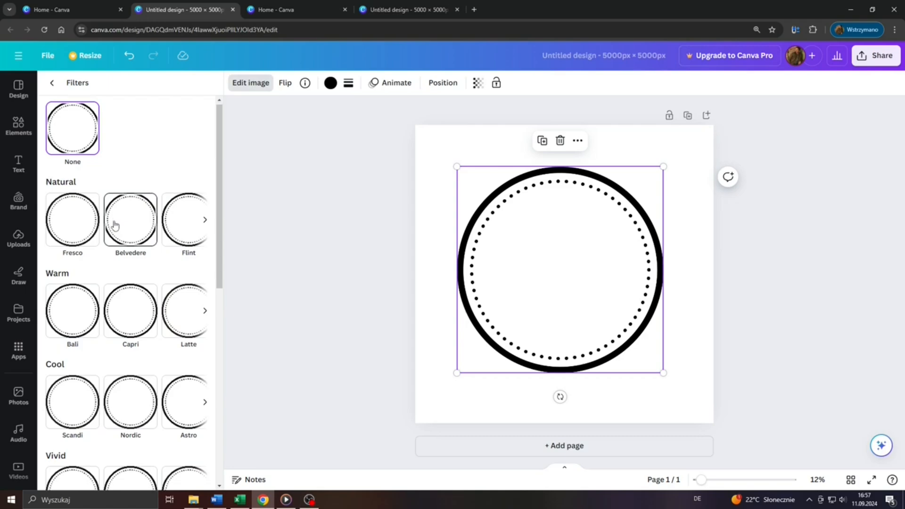
scroll(115, 225, "down", 6)
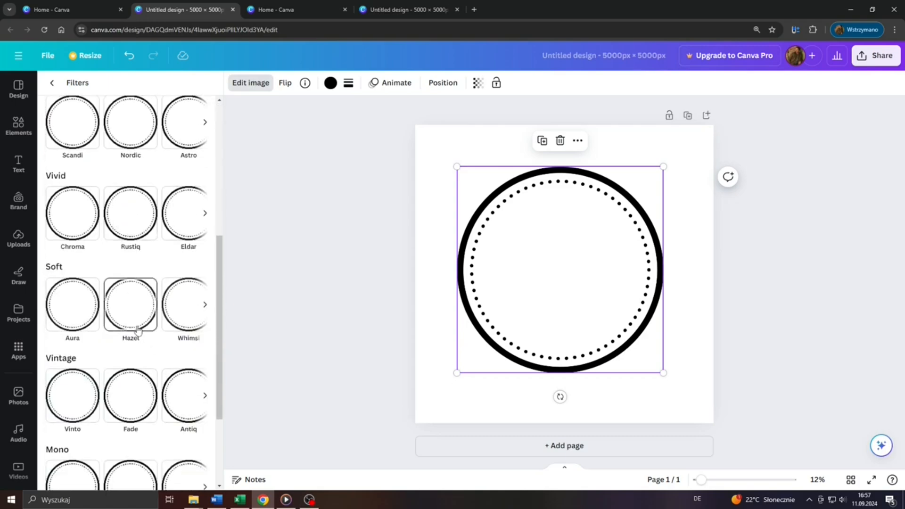
left_click(138, 330)
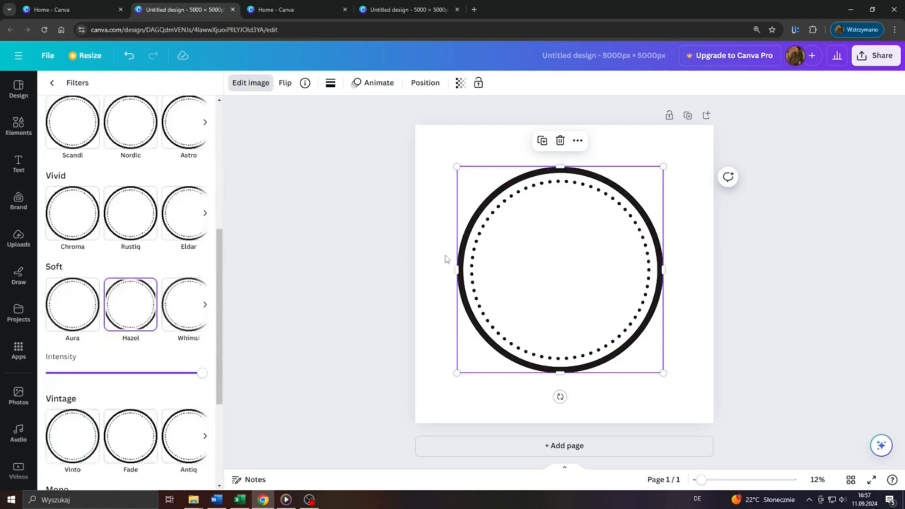
left_click(254, 84)
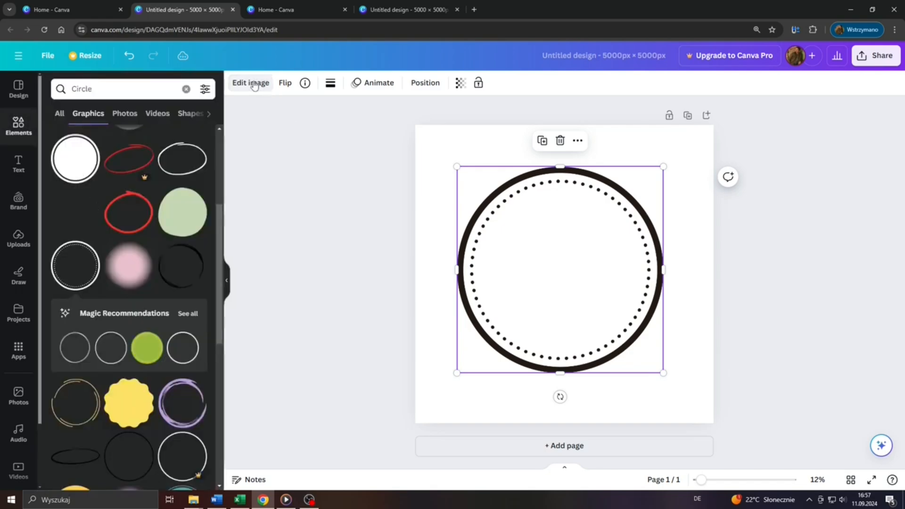
- Add the Brimston Co. font combination inside the ring and enlarge it to about 2,515 × 546
left_click(186, 89)
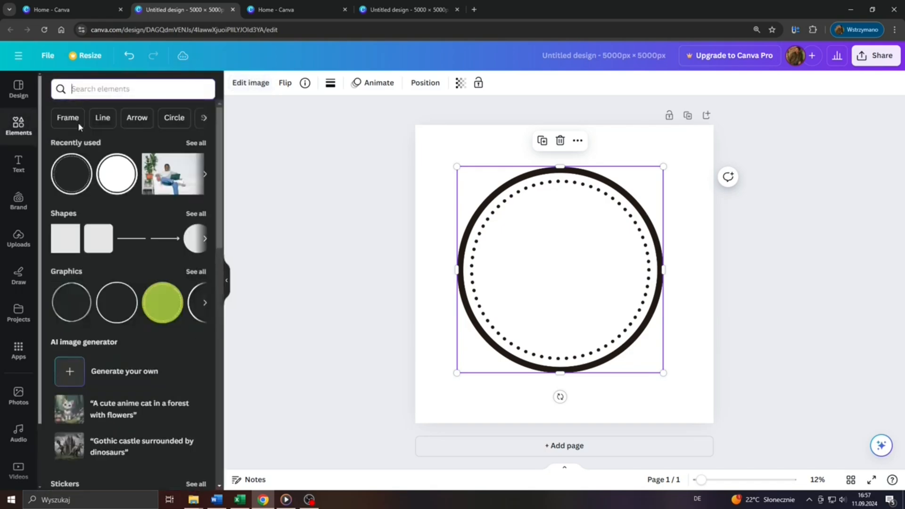
left_click(18, 164)
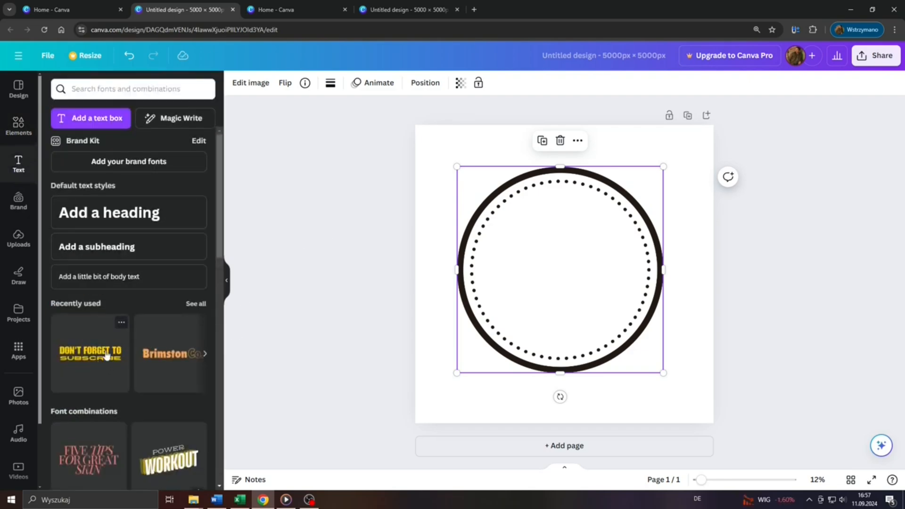
scroll(81, 269, "down", 2)
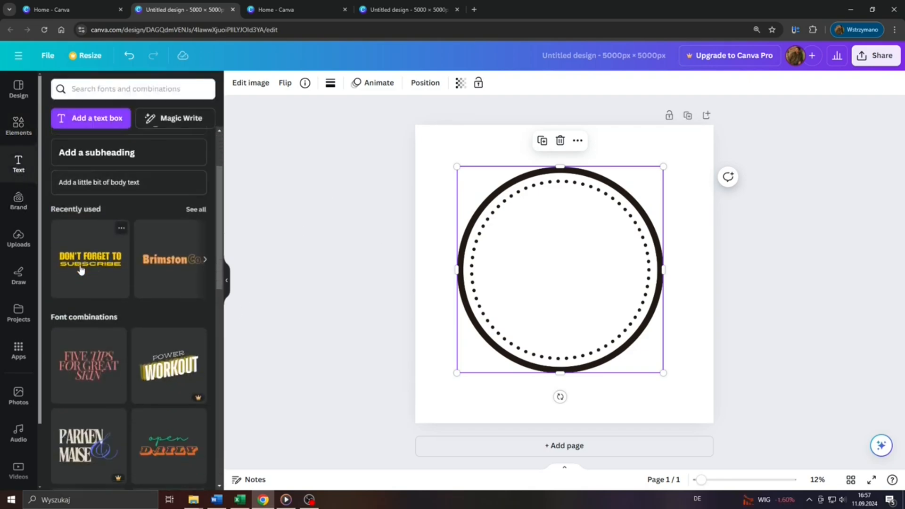
left_click(162, 259)
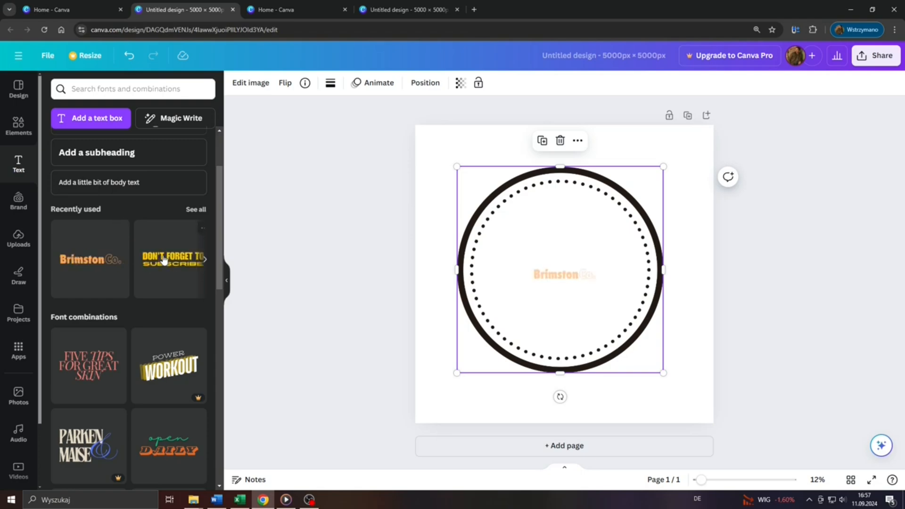
left_click_drag(533, 267, 483, 257)
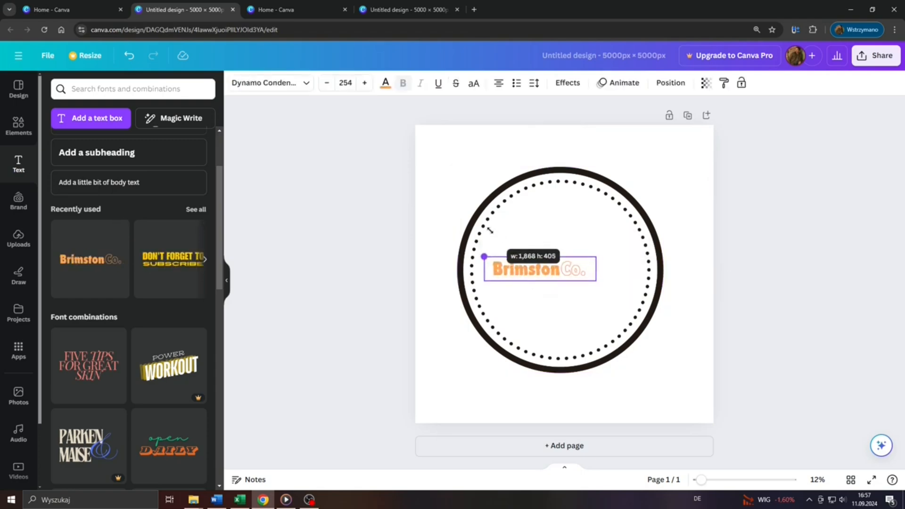
left_click_drag(591, 278, 631, 289)
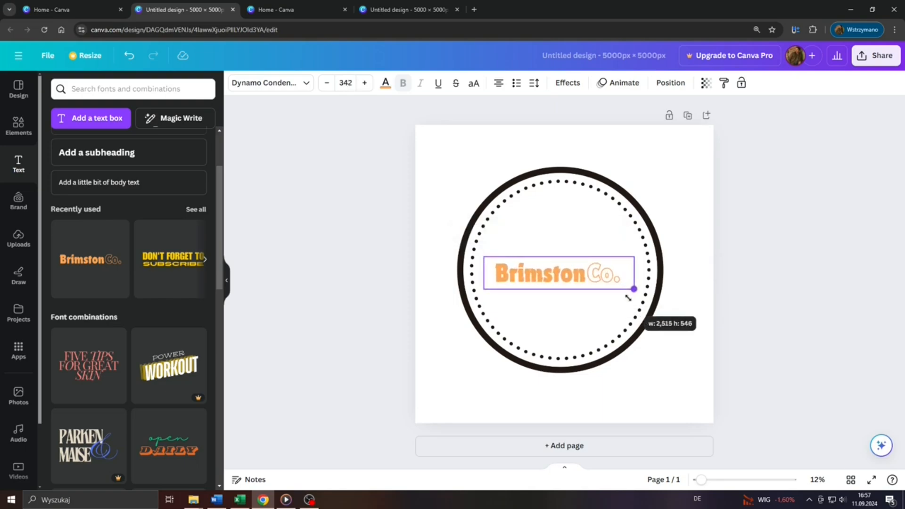
scroll(177, 377, "down", 1)
scroll(176, 377, "down", 5)
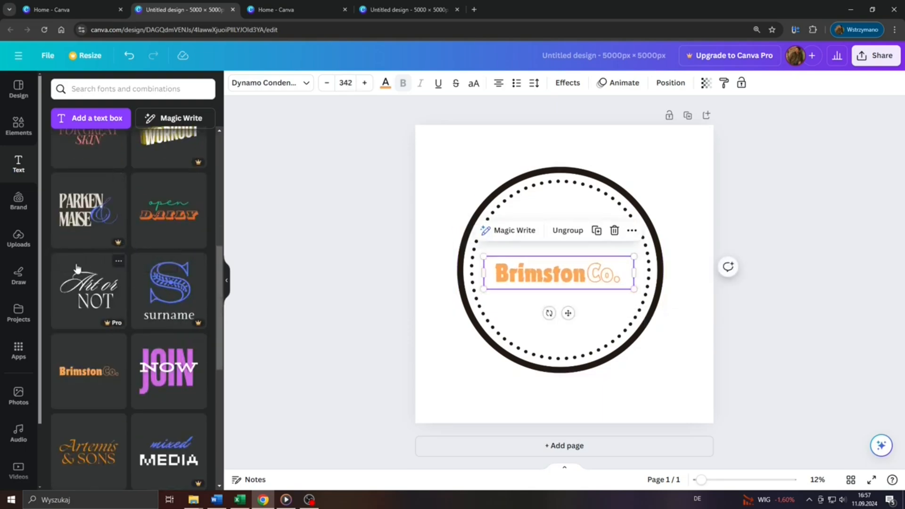
scroll(91, 319, "down", 1)
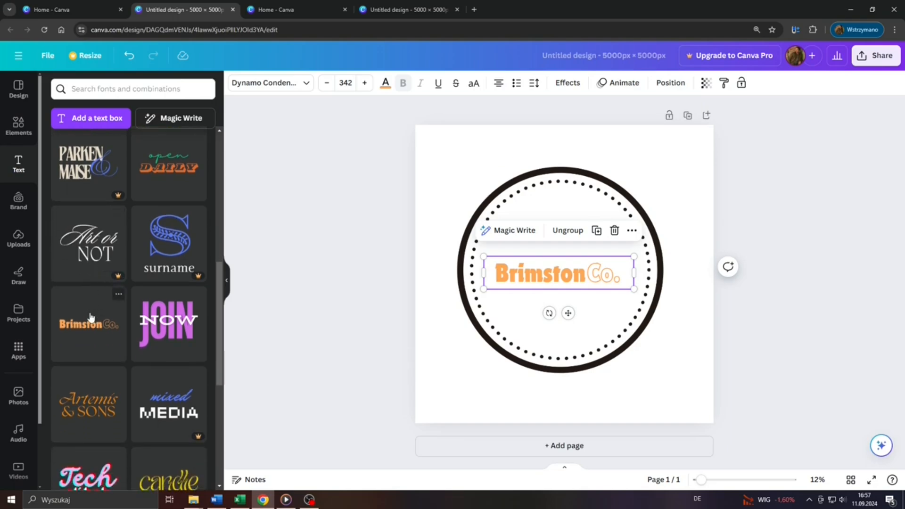
scroll(91, 319, "up", 3)
scroll(91, 318, "up", 1)
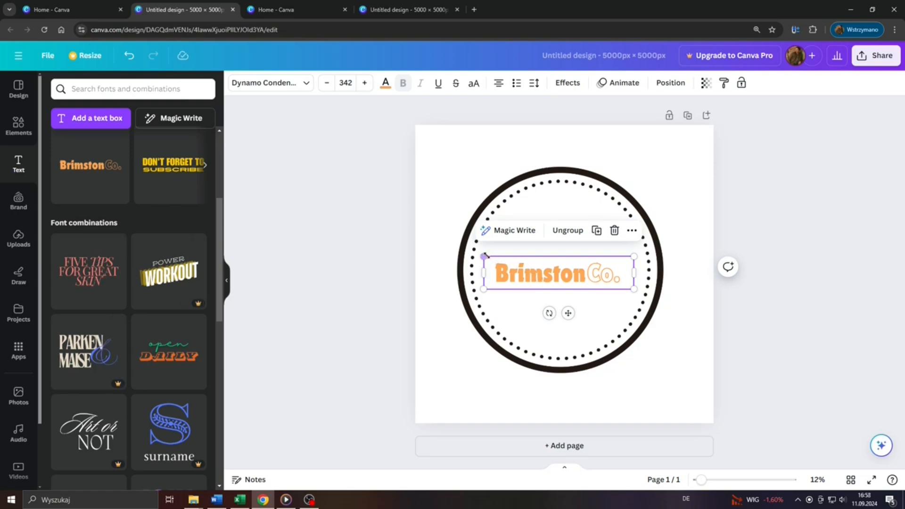
- Enlarge the Brimston Co. text to font size 385 so it spans the inside of the dotted ring
left_click_drag(483, 255, 475, 255)
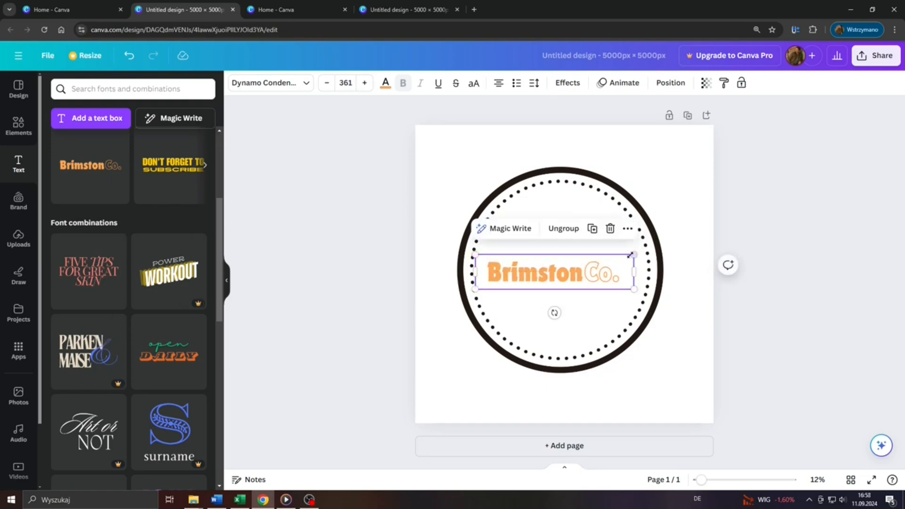
left_click_drag(630, 256, 645, 248)
left_click_drag(578, 271, 575, 268)
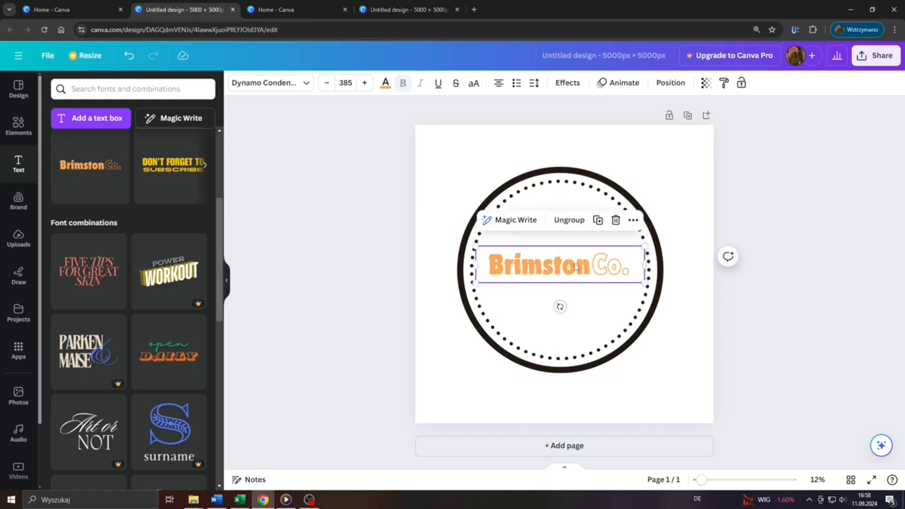
- Delete the outlined Co. part of the Brimston Co. text combination
left_click(576, 266)
left_click(621, 268)
key("Delete")
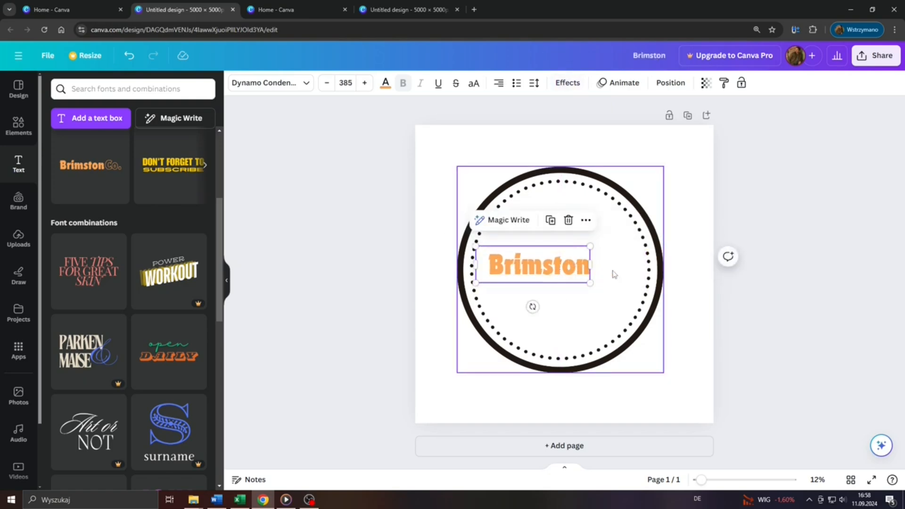
- Replace the Brimston text with REAL ESTATE and widen its text box until the words fit on one line
left_click_drag(591, 265, 623, 265)
double_click(584, 265)
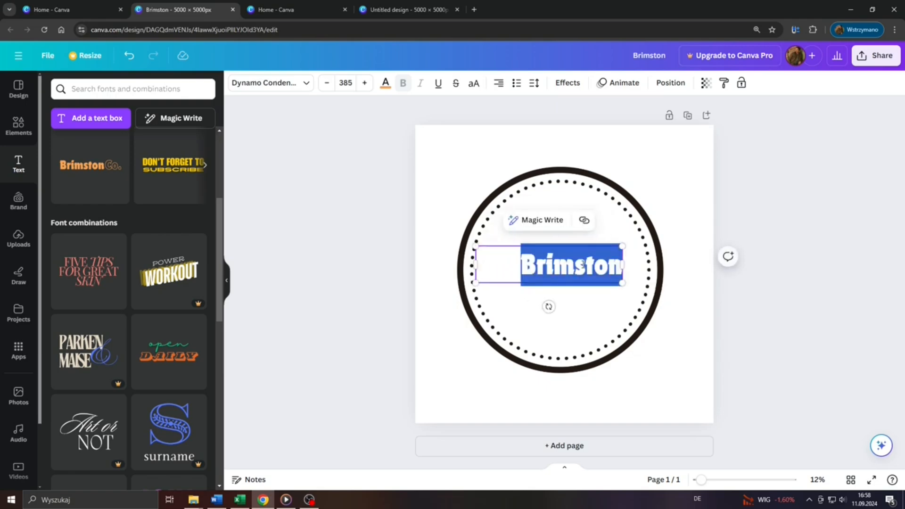
type("REAL E")
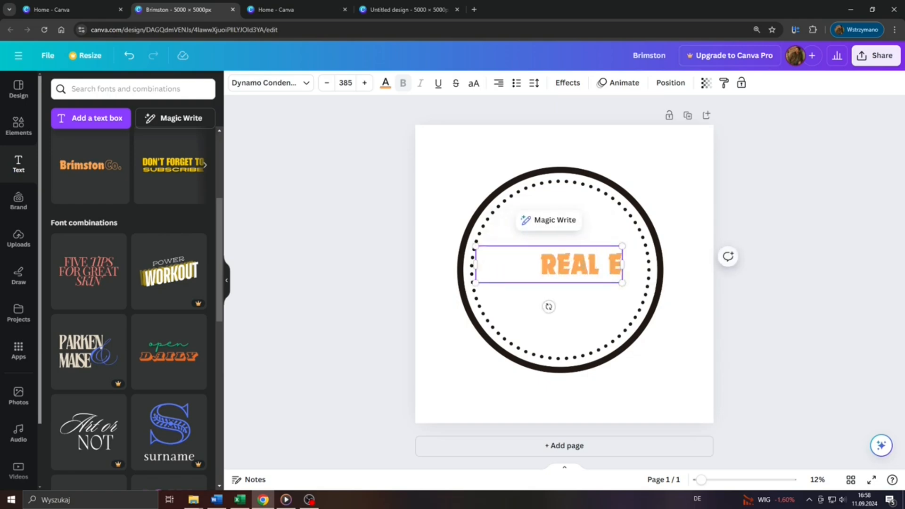
type("STATE")
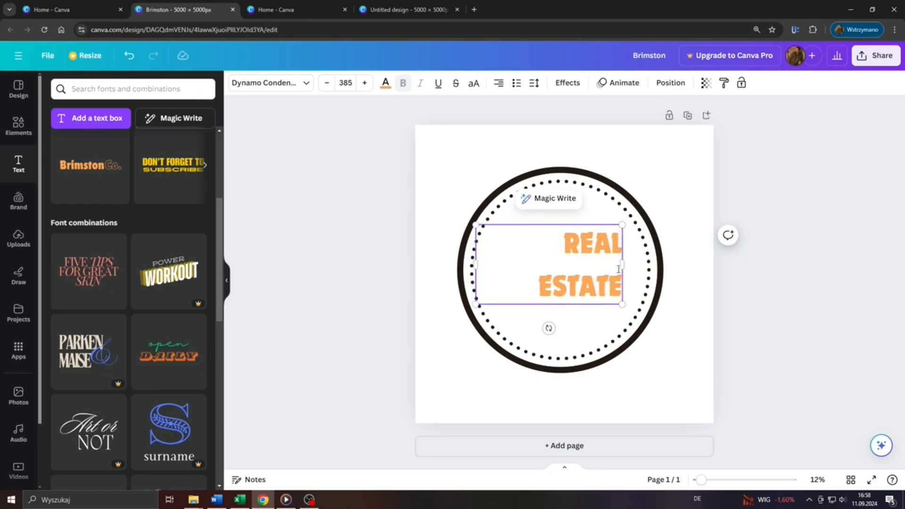
left_click_drag(622, 265, 649, 265)
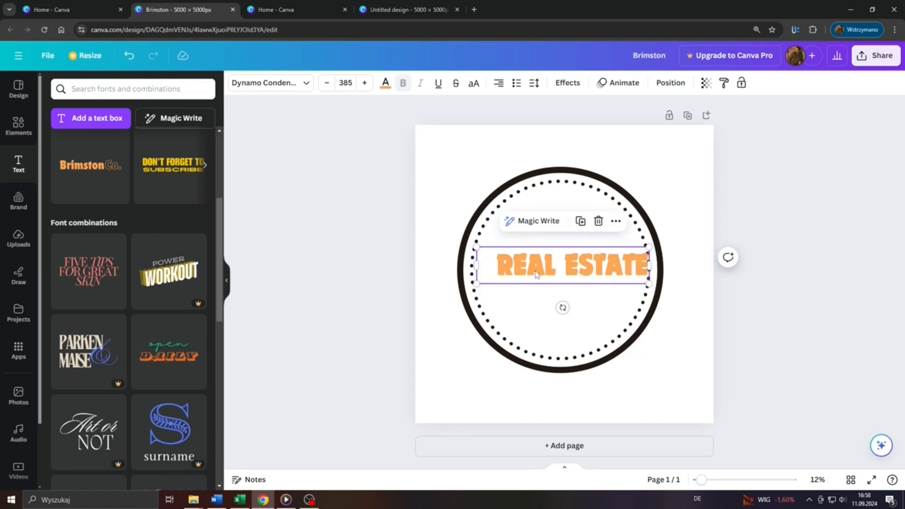
- Duplicate the REAL ESTATE text just below itself, change the copy to est. 2023 and shift it under the heading
left_click_drag(536, 267, 536, 295)
double_click(537, 294)
type("e")
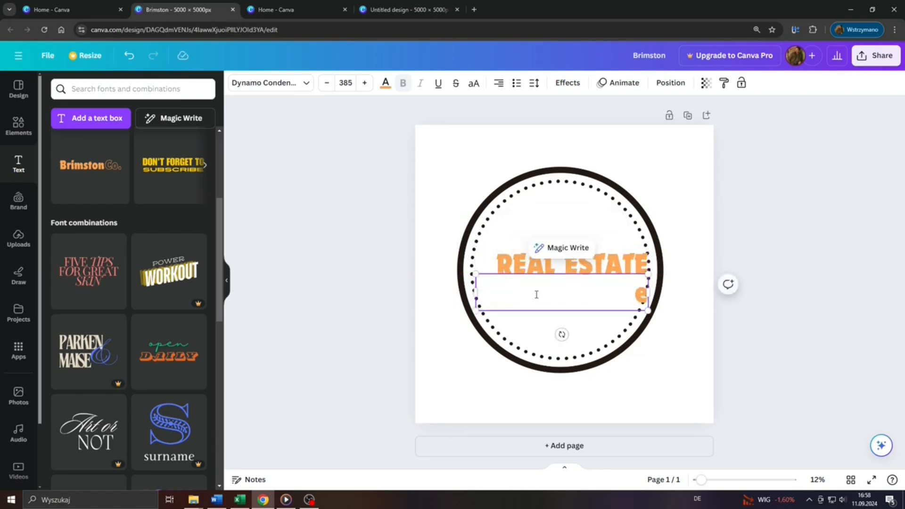
type("st. 2023")
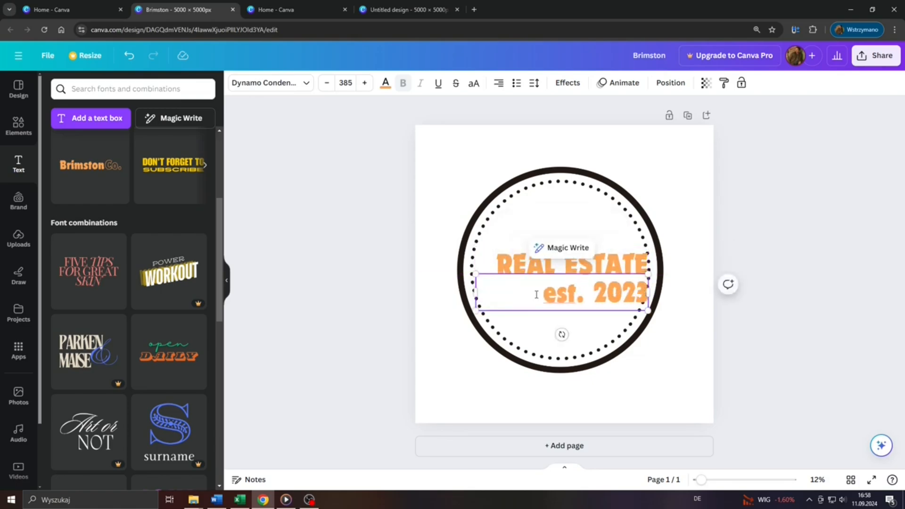
left_click(536, 295)
left_click_drag(555, 288, 528, 286)
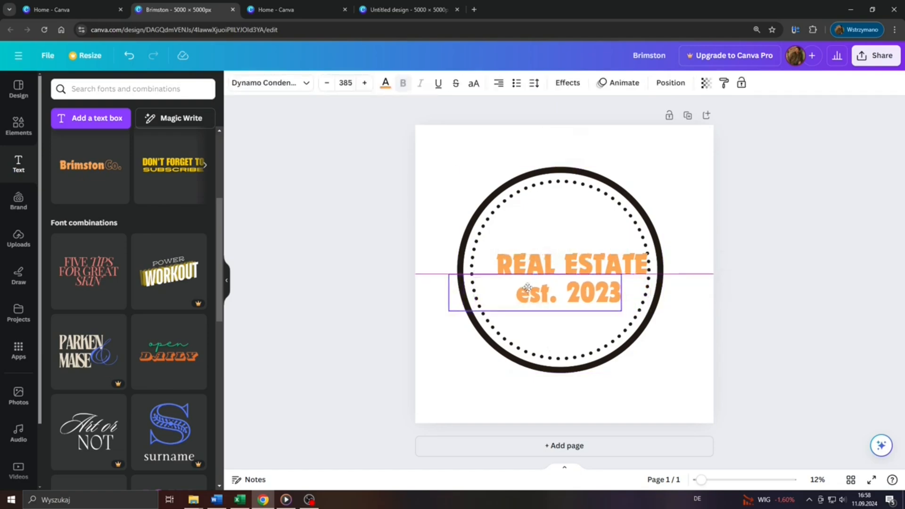
- Color both the REAL ESTATE and est. 2023 texts black
left_click(543, 264, "shift")
left_click(386, 85)
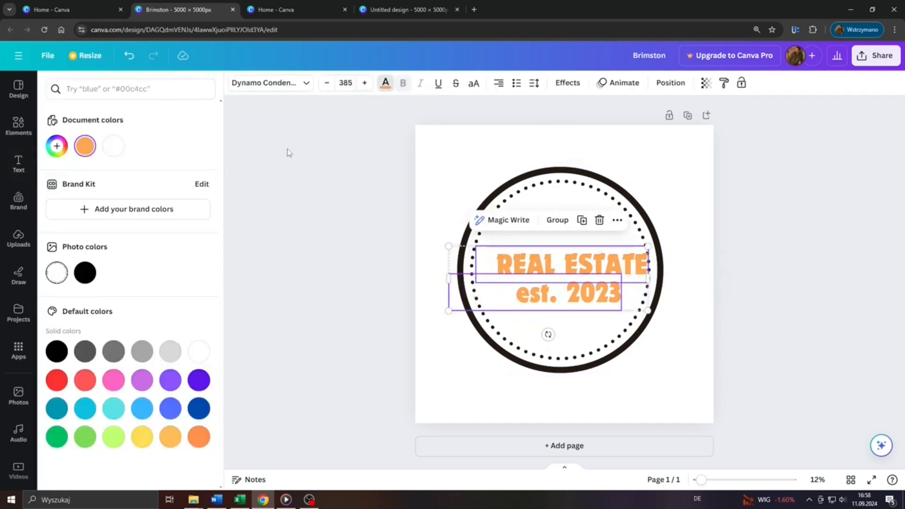
left_click(85, 273)
left_click(697, 218)
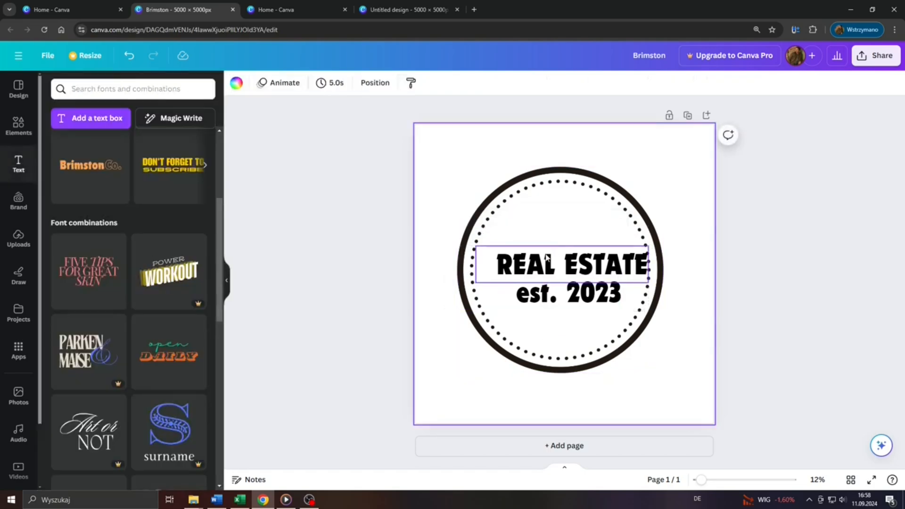
- Shift the REAL ESTATE and est. 2023 lines slightly so they sit centered inside the ring
left_click(536, 255)
left_click_drag(535, 257, 532, 257)
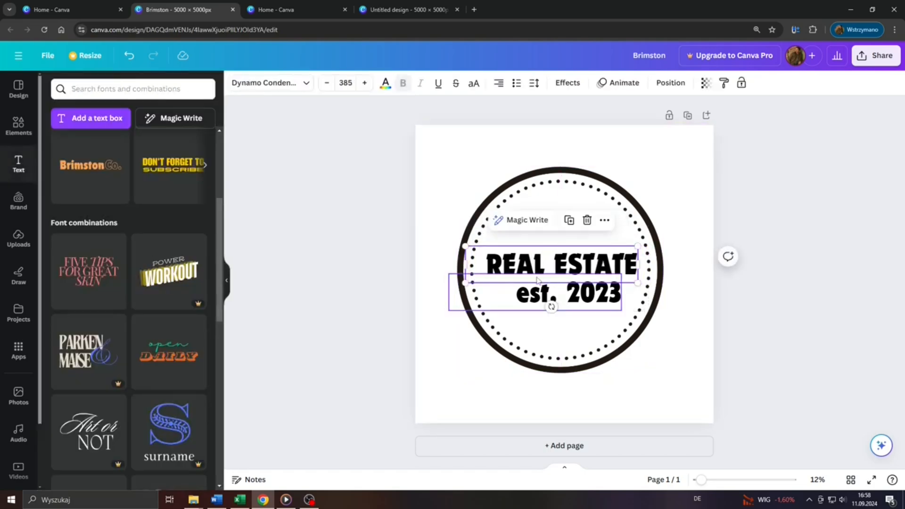
left_click_drag(536, 291, 533, 294)
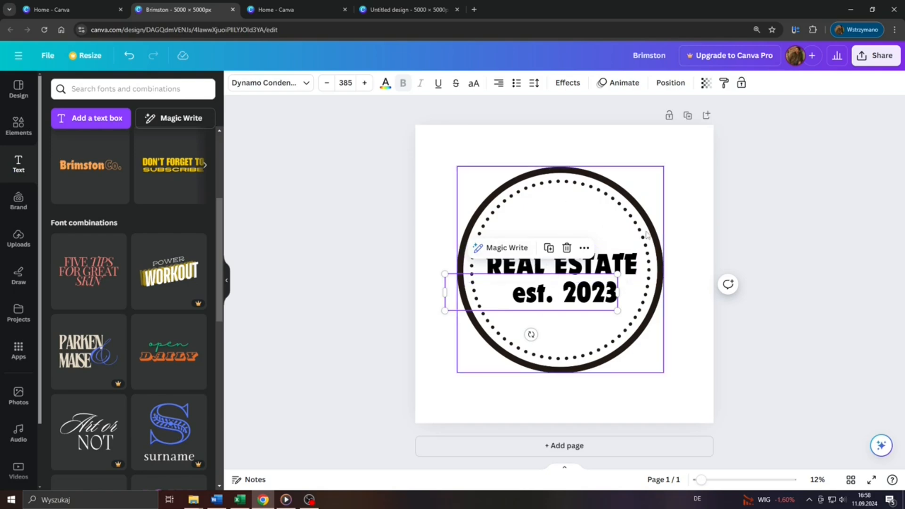
- Review the download file types for the design, keep PNG, and try to enable the transparent background
left_click(862, 56)
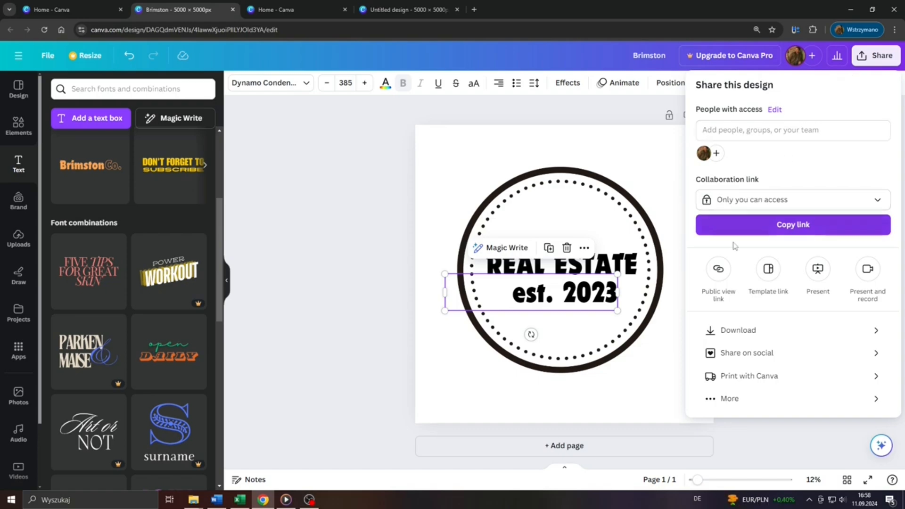
left_click(746, 331)
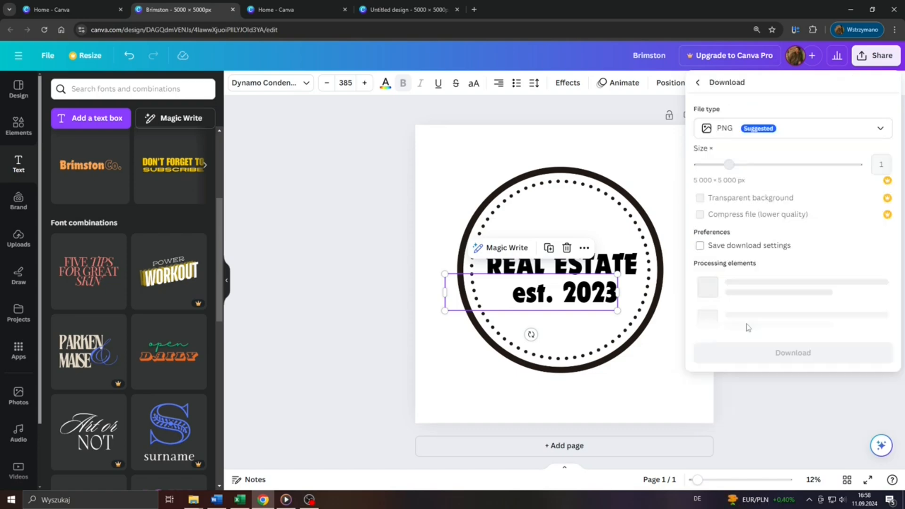
left_click(862, 130)
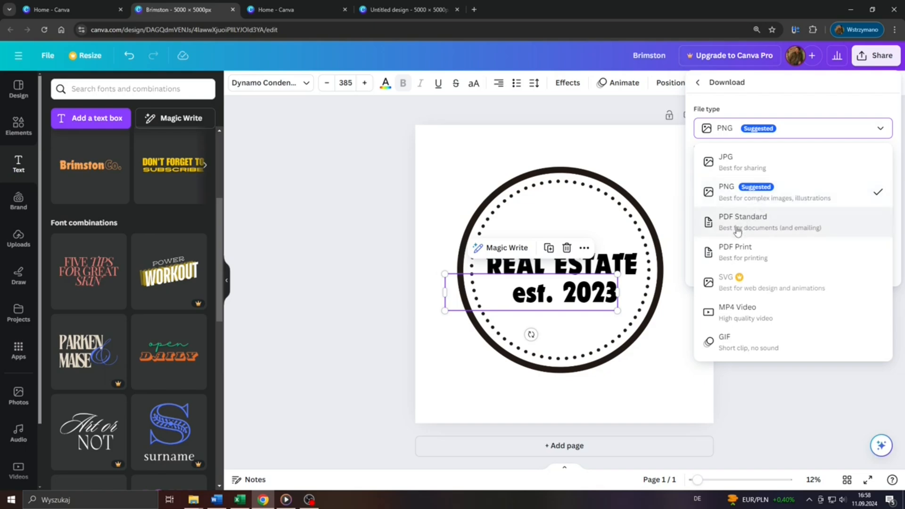
left_click(752, 198)
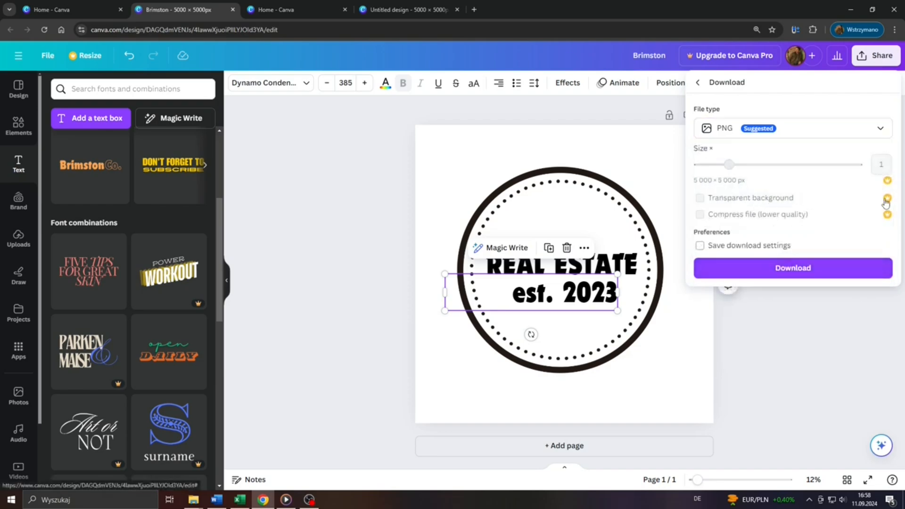
left_click(886, 201)
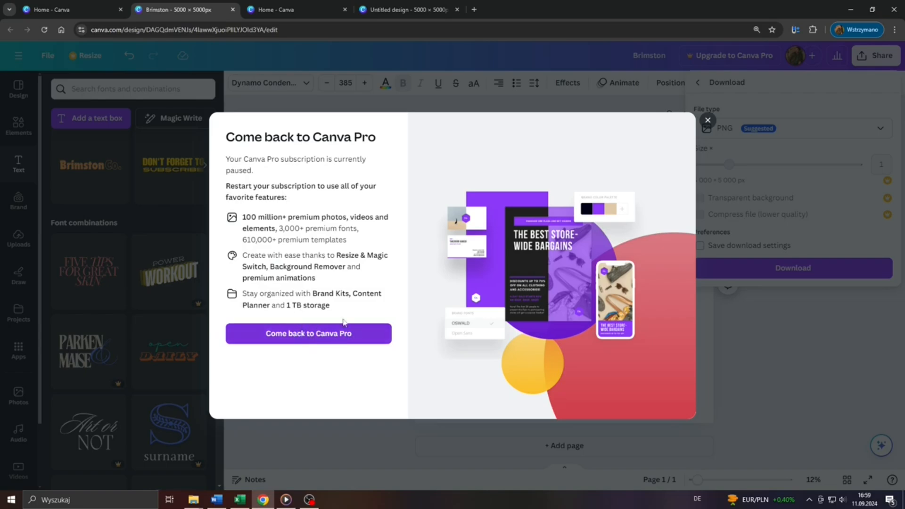
left_click(708, 120)
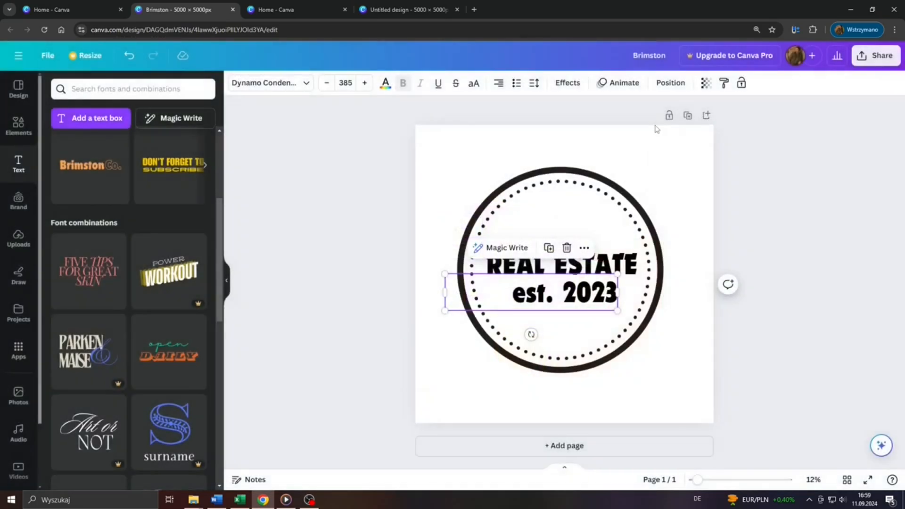
- Nudge the text lines within the ring and set the font size of est. 2023 to 120
left_click_drag(536, 269, 639, 298)
double_click(525, 293)
left_click(523, 292)
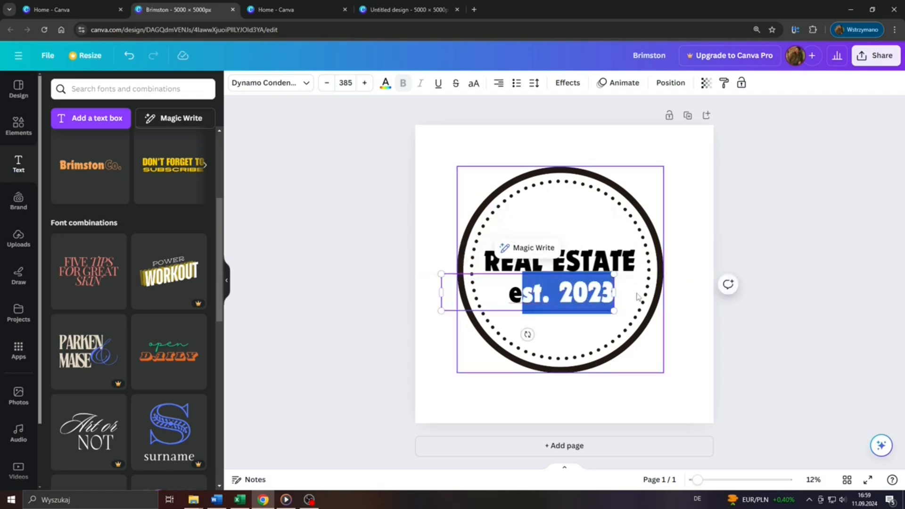
left_click(504, 300)
left_click(613, 293, "shift")
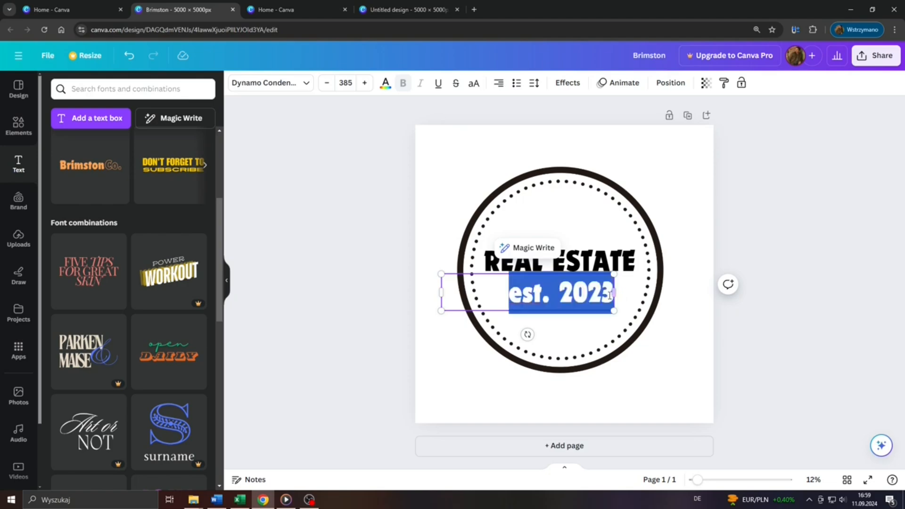
left_click(346, 83)
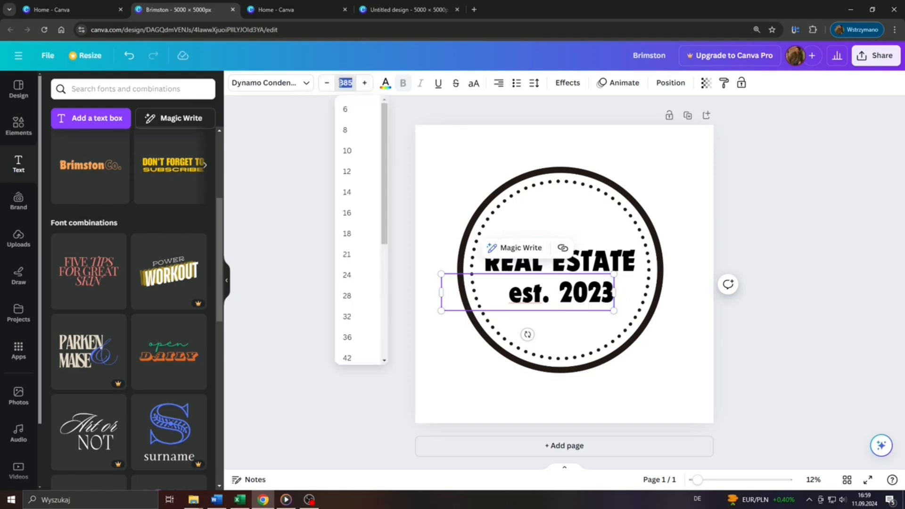
scroll(344, 263, "down", 5)
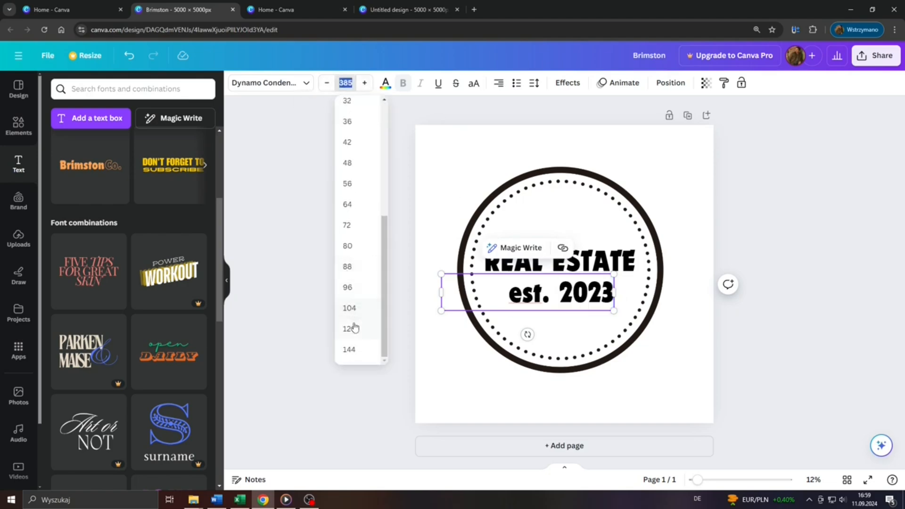
left_click(347, 327)
- Narrow the est. 2023 text box so the small text moves toward the middle beneath REAL ESTATE
left_click(600, 296)
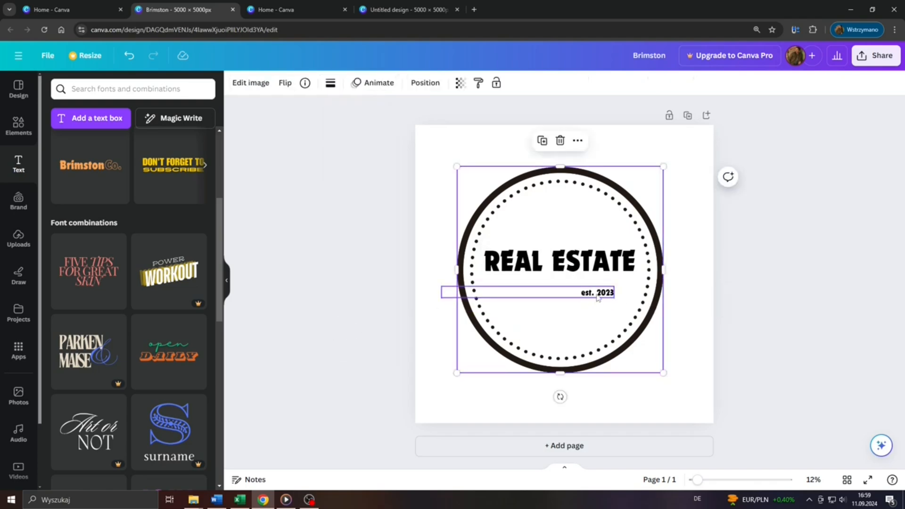
mouse_move(599, 296)
left_mouse_down()
mouse_move(571, 287)
mouse_move(597, 292)
left_mouse_up()
left_click(598, 292)
left_click_drag(614, 293, 583, 293)
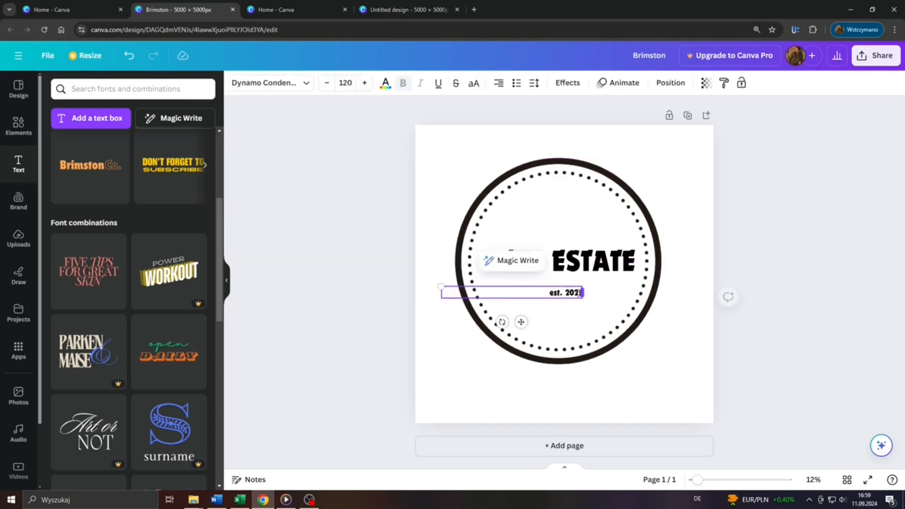
- Search the design templates for "real estate logo"
left_click(17, 87)
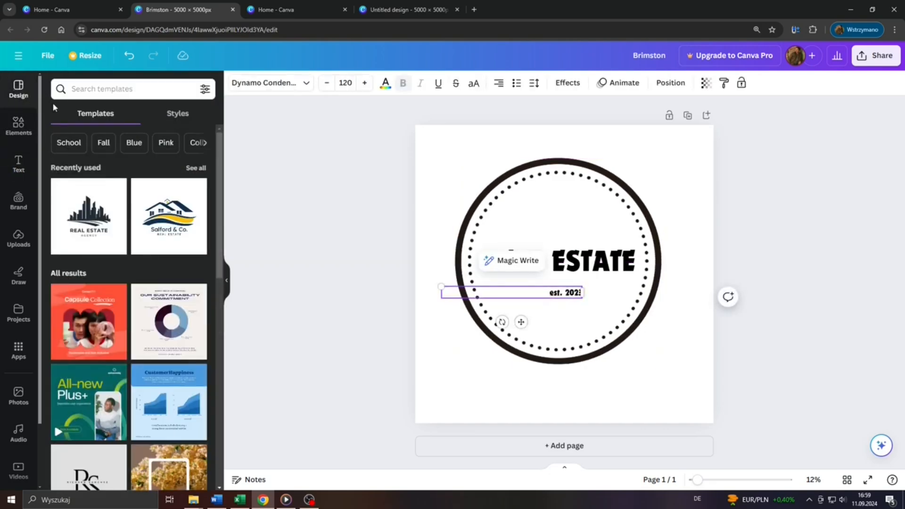
left_click(82, 90)
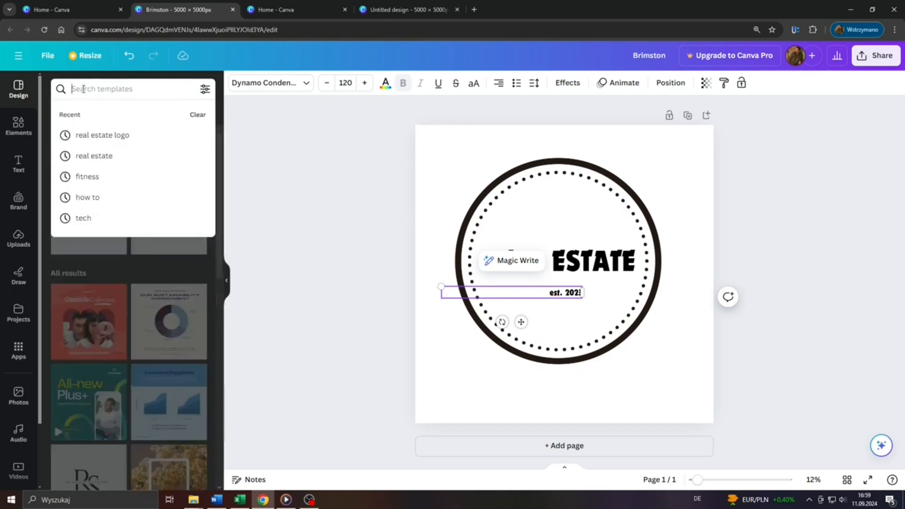
left_click(106, 137)
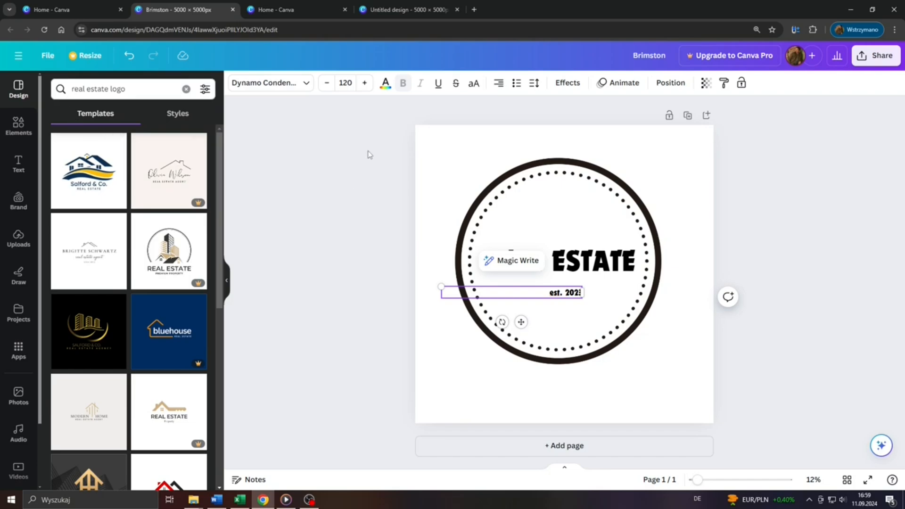
- Delete the ring and both texts from the page and apply the Salford & Co. real estate house template
left_click_drag(370, 136, 717, 387)
key("Delete")
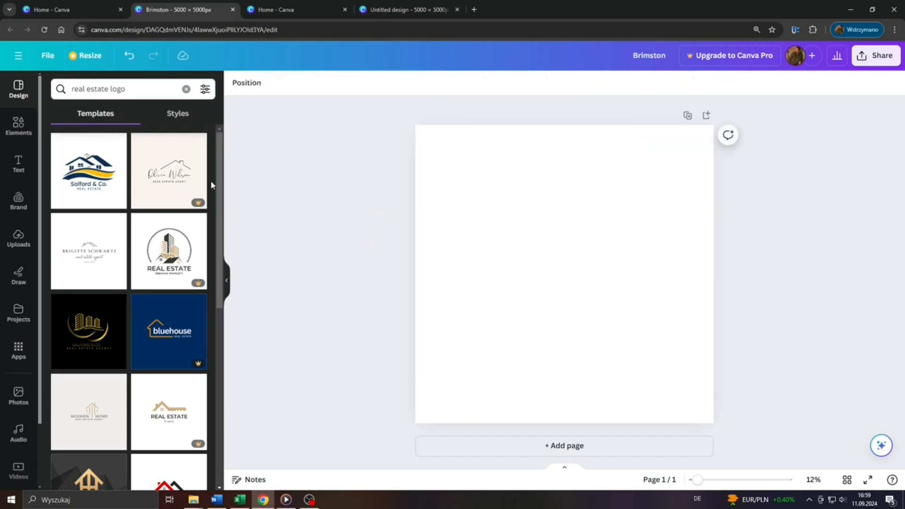
left_click(90, 184)
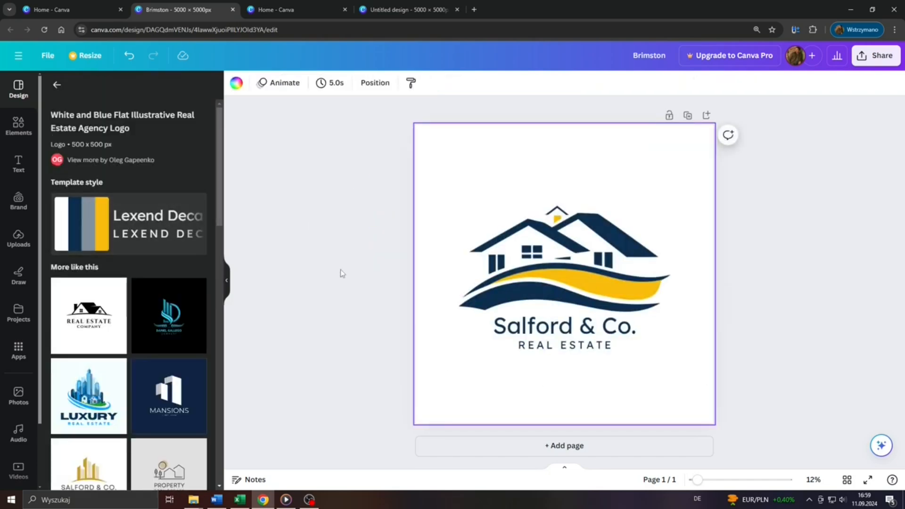
- Apply the white version of the Black and White House Real Estate Logo template and select all its elements on the page
left_click(108, 315)
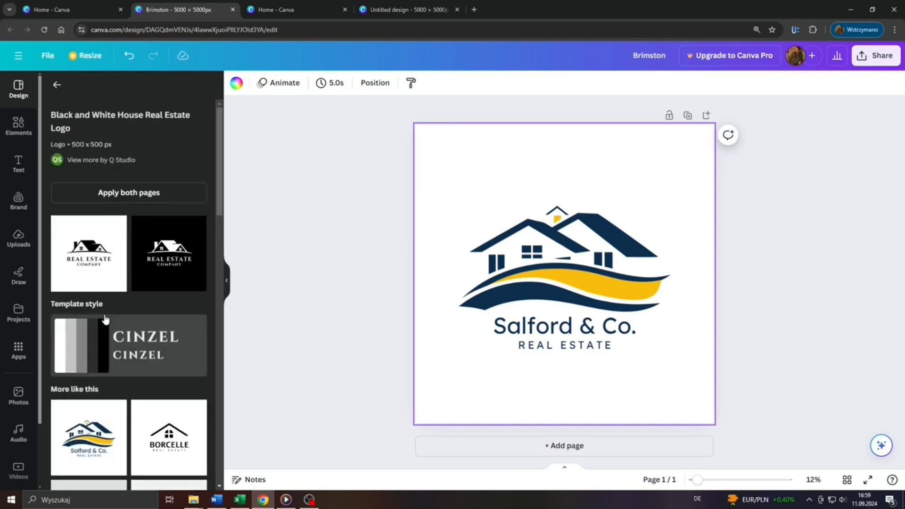
left_click(102, 272)
left_click_drag(427, 197, 711, 356)
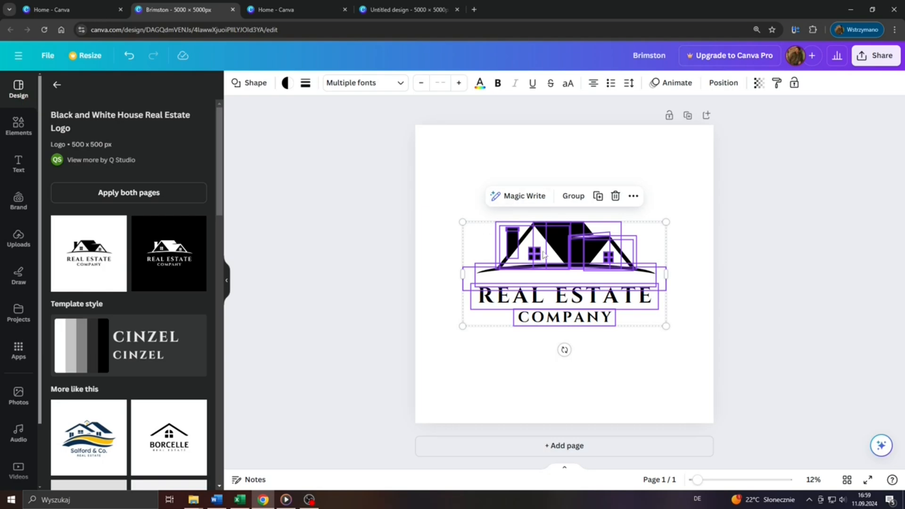
left_click_drag(543, 252, 542, 253)
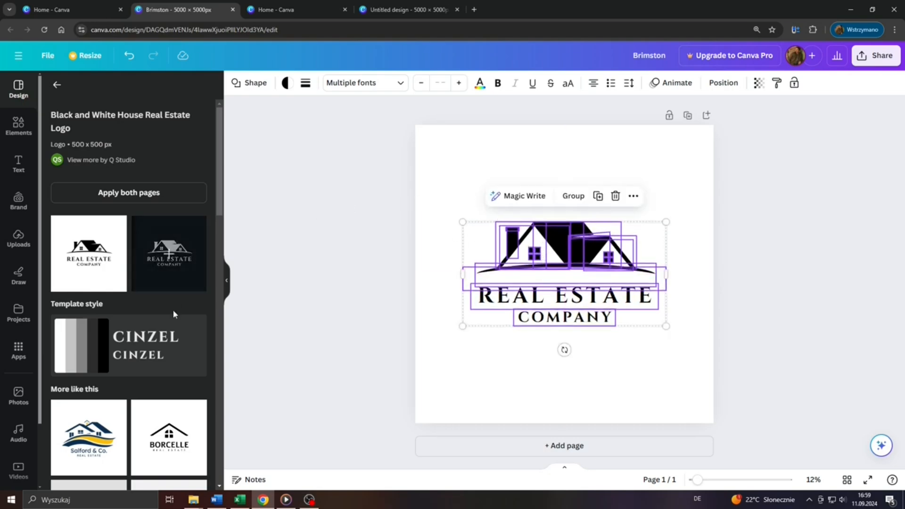
scroll(170, 325, "down", 5)
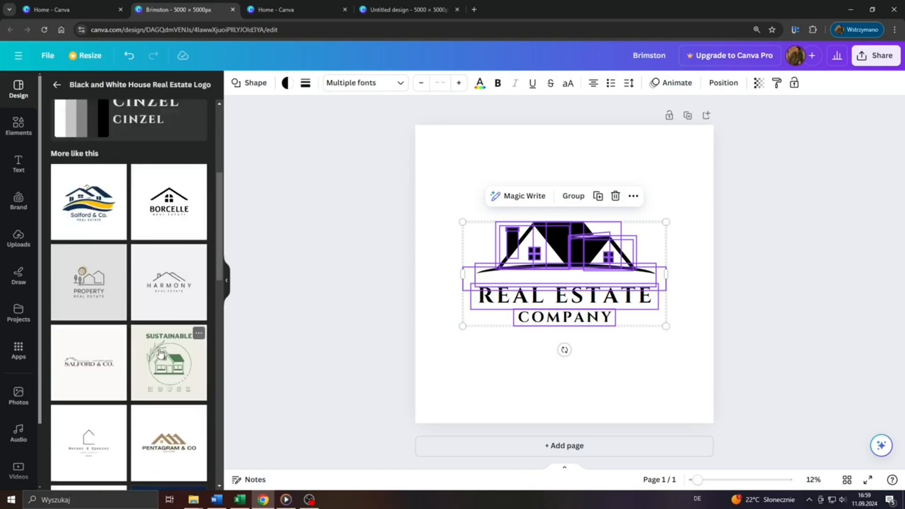
- Search Canva's apps for "logo maker" from the home page and open the Logo Maker app's details
left_click(283, 9)
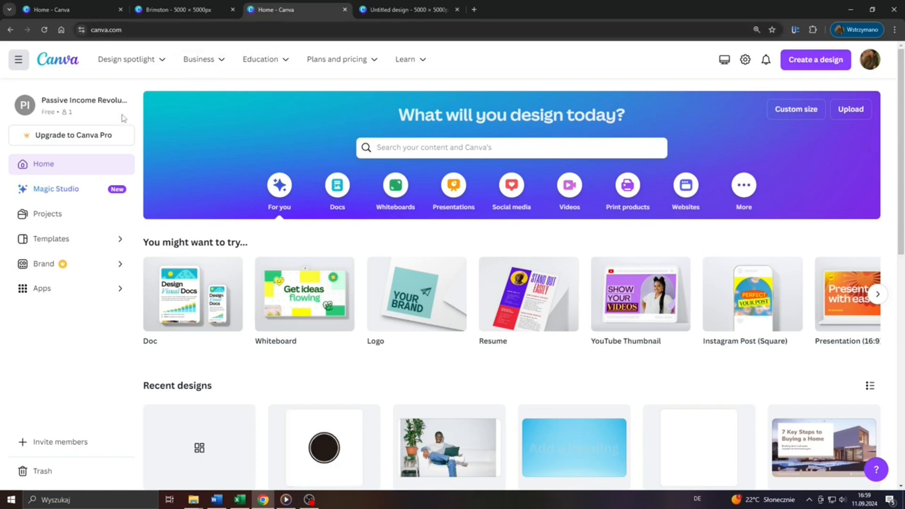
left_click(57, 291)
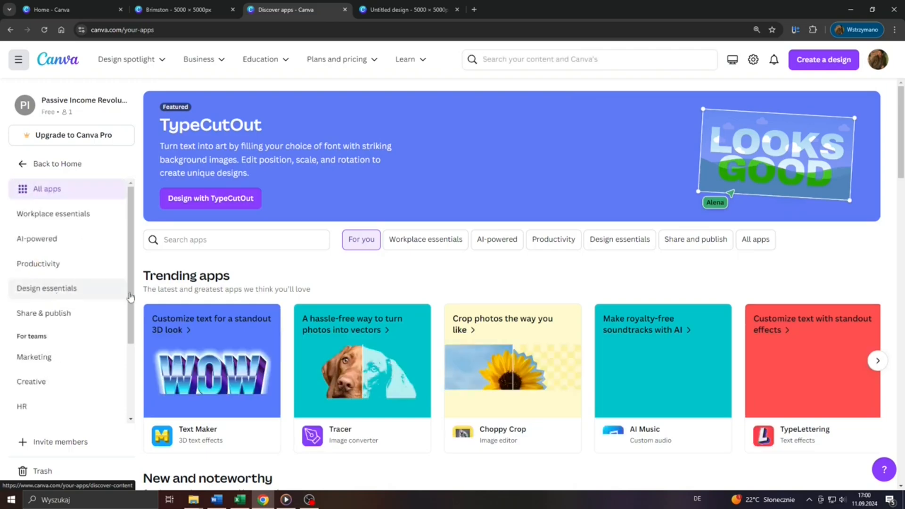
left_click(206, 241)
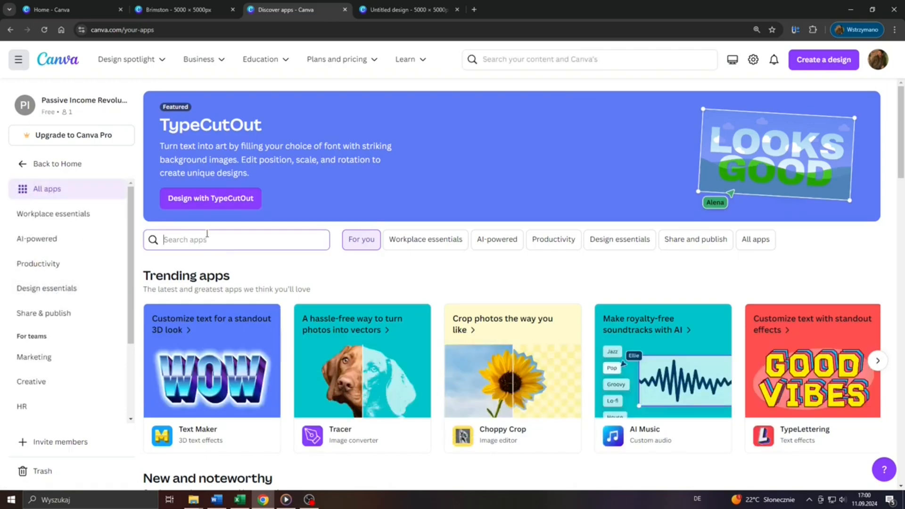
type("logo maker")
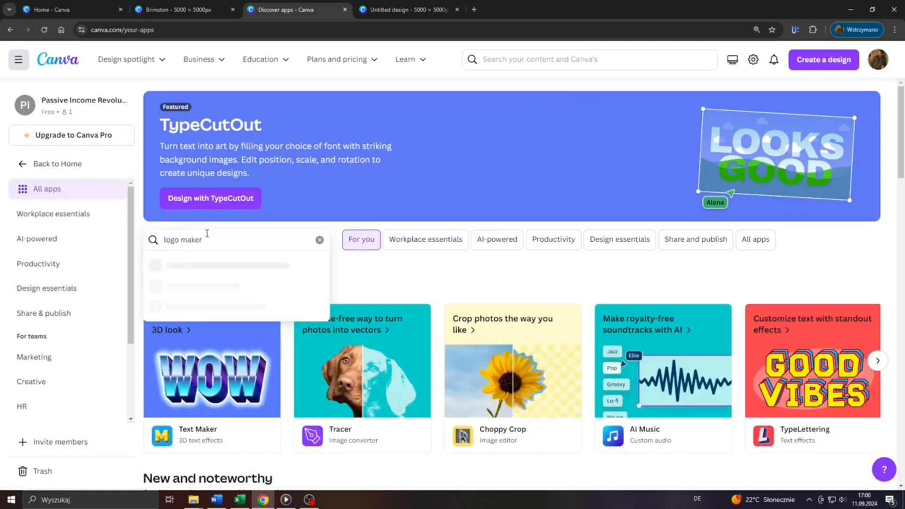
left_click(204, 265)
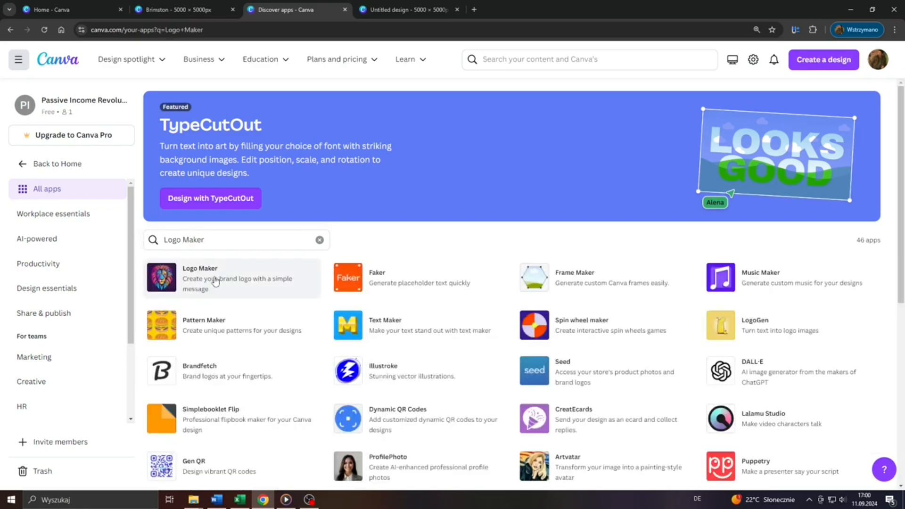
left_click(194, 280)
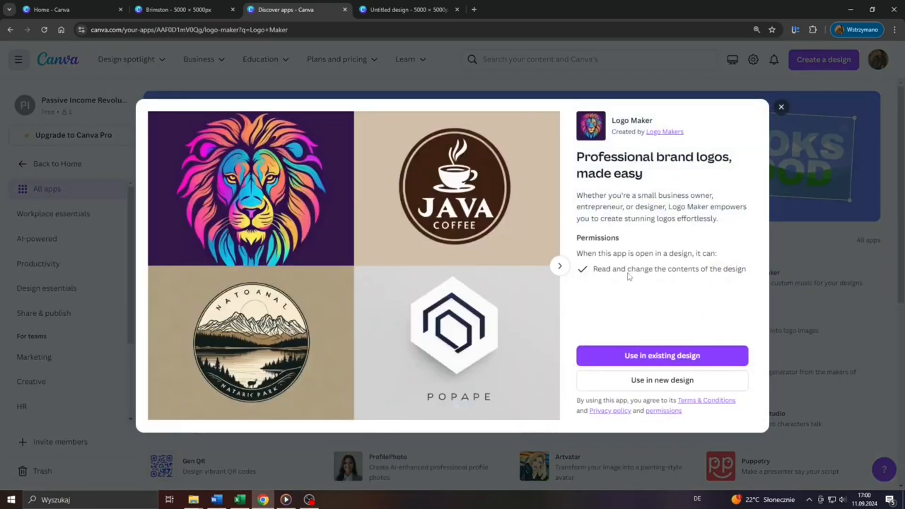
- Create a new custom-size 5000 × 5000 px design that uses the Logo Maker app
left_click(675, 357)
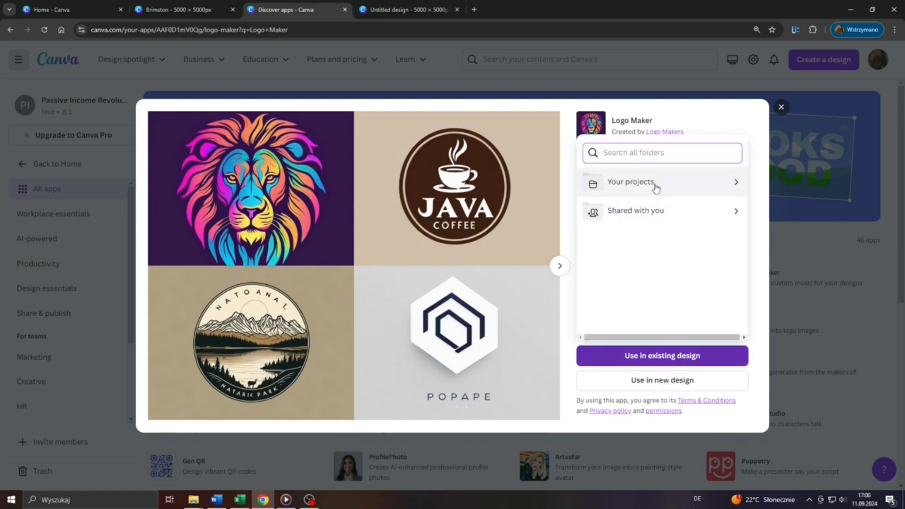
left_click(647, 380)
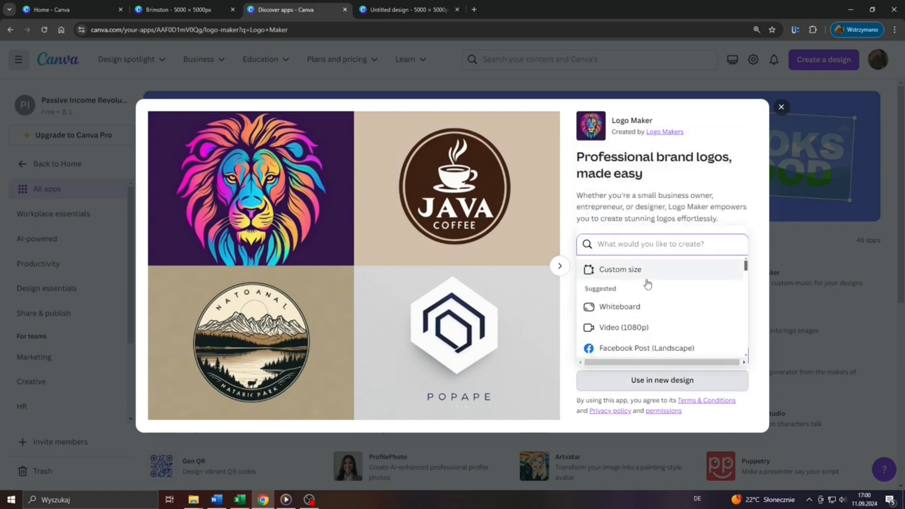
scroll(642, 330, "down", 5)
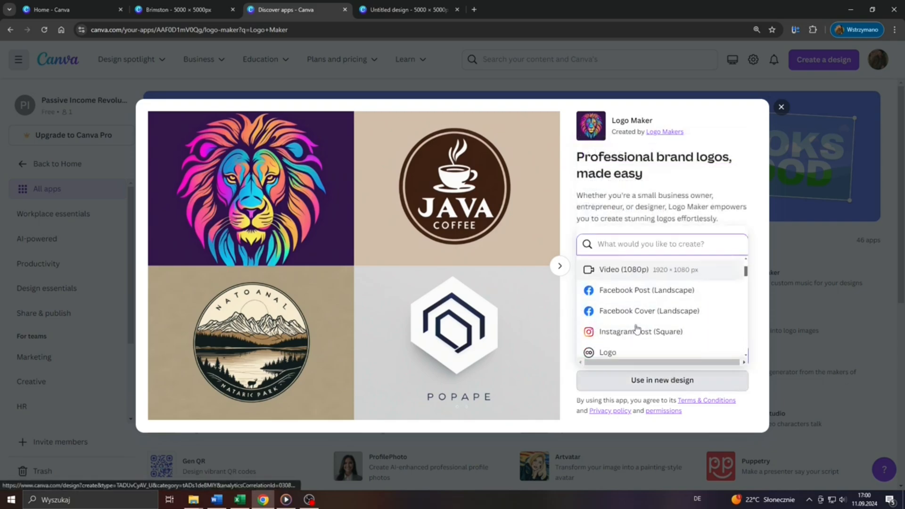
left_click(648, 380)
left_click(662, 384)
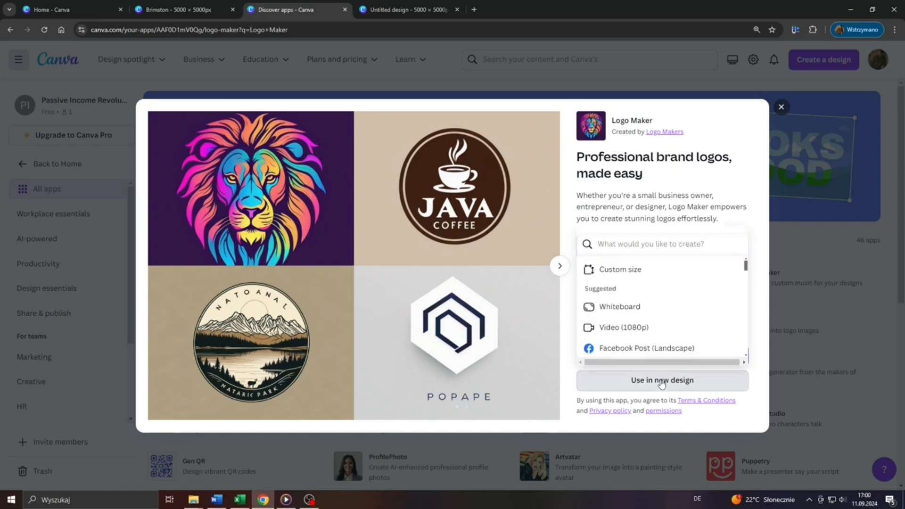
left_click(634, 273)
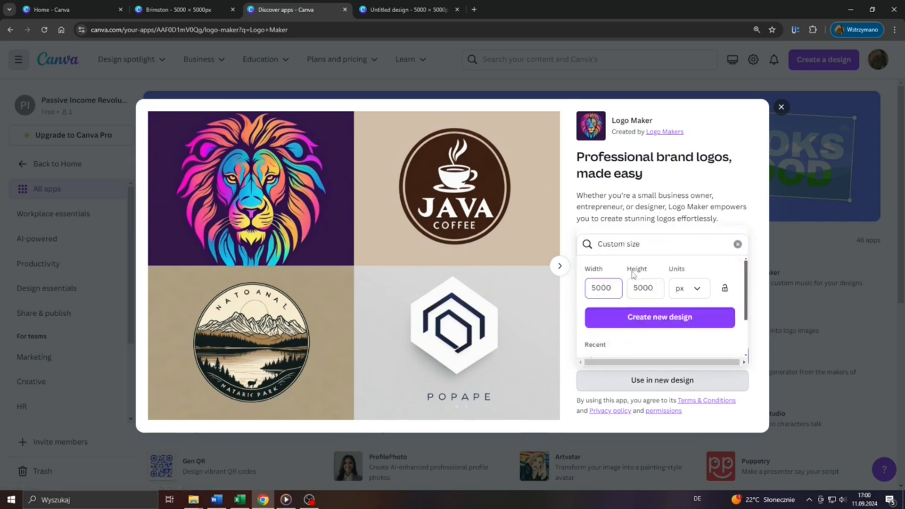
left_click(653, 318)
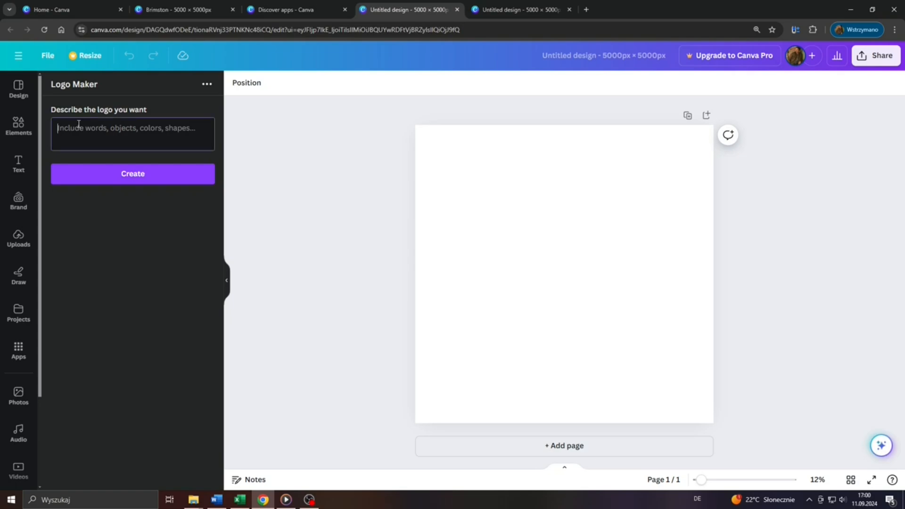
- Generate a logo from "brand logo for a company in the real estate industry, vintage, black and white, established in 2023, illustration of a house in the background"
scroll(5, 109, "up", 5)
scroll(118, 155, "up", 2)
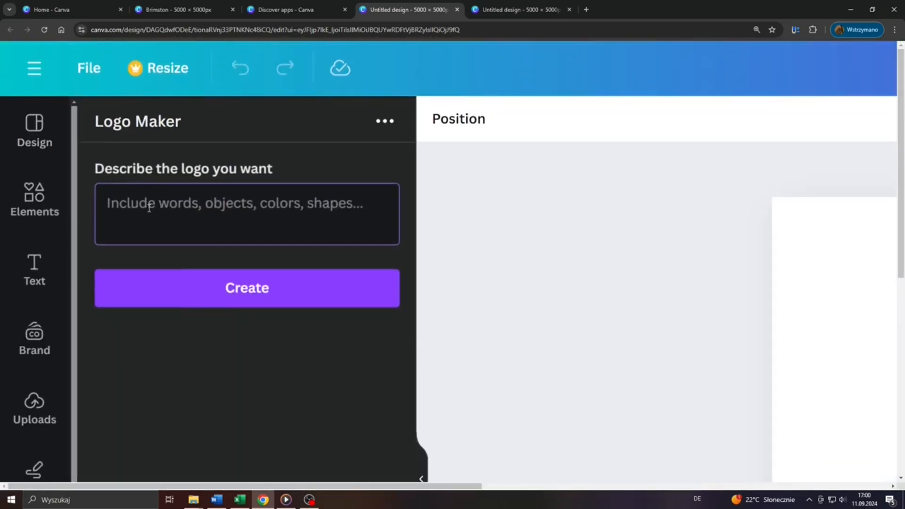
type("REAL ESTATE")
left_click_drag(193, 204, 111, 204)
left_click_drag(107, 202, 280, 220)
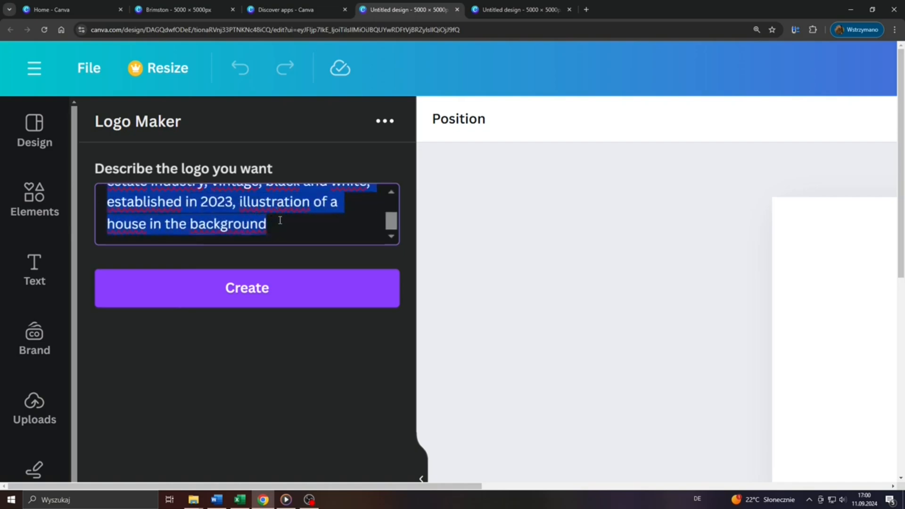
left_click(280, 221)
scroll(280, 221, "down", 4)
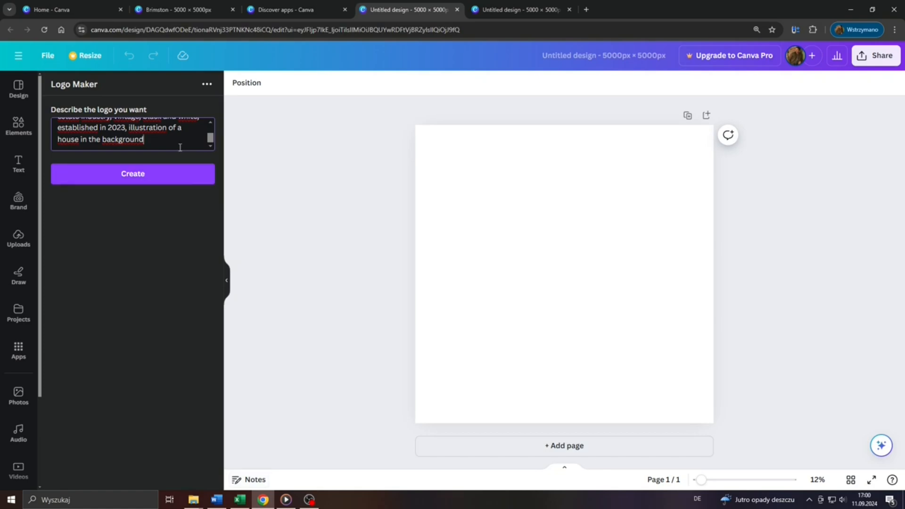
scroll(175, 138, "up", 2)
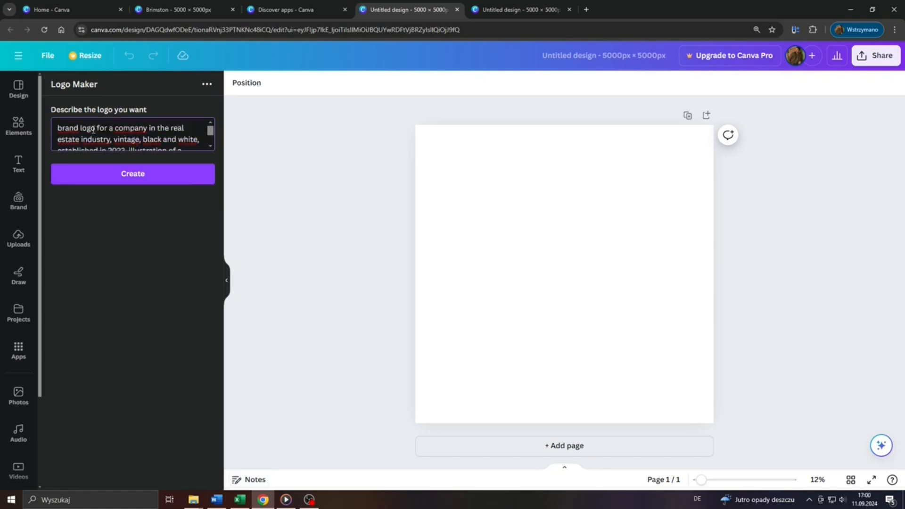
left_click_drag(57, 127, 168, 157)
left_click(131, 173)
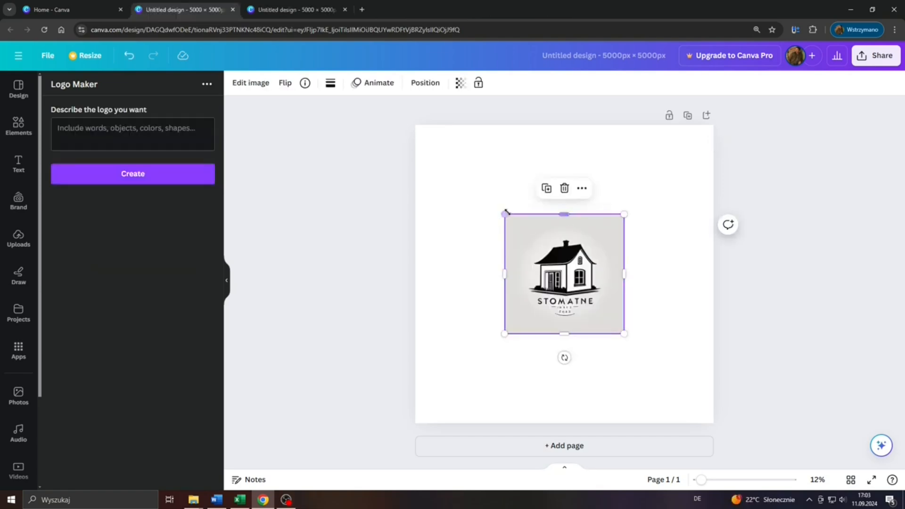
- Enlarge the generated house logo image from two opposite corners so it fills more of the page
left_click_drag(503, 212, 469, 178)
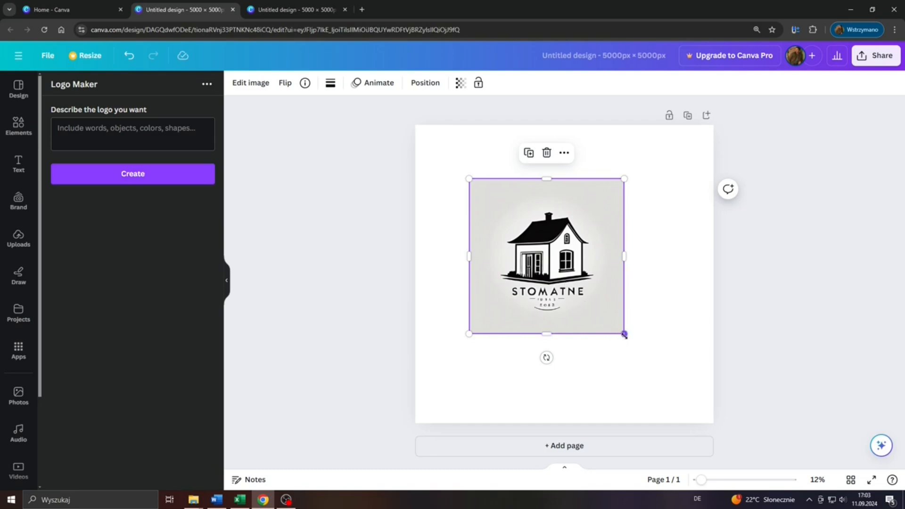
left_click_drag(625, 335, 654, 364)
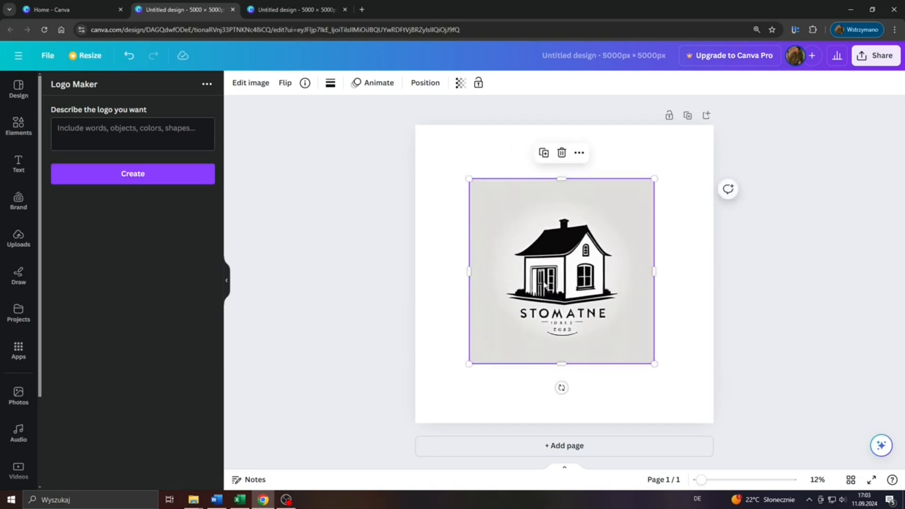